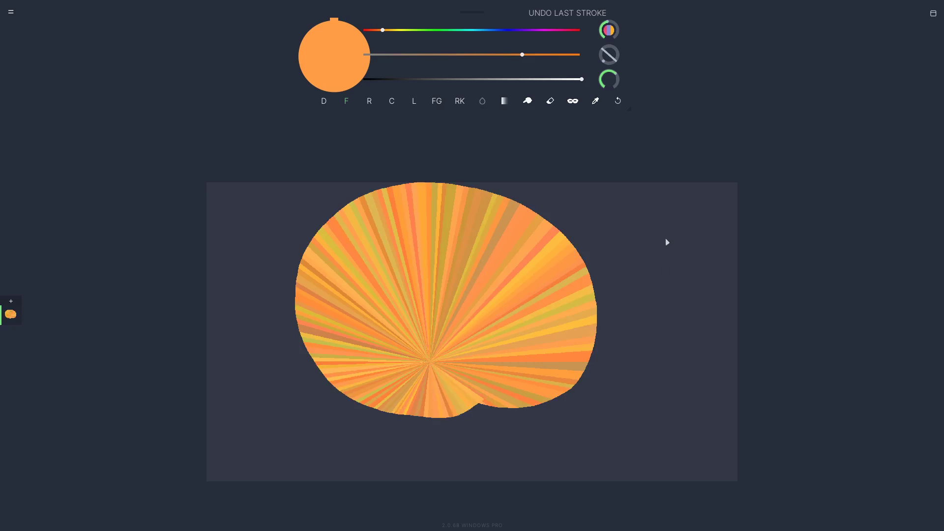
- Paint multicoloured orange fill shapes on both sides of the large striped shape with the Fill brush
{"action": "mouse_move", "coordinate": [672, 291]}
{"action": "left_mouse_down"}
{"action": "mouse_move", "coordinate": [621, 214]}
{"action": "mouse_move", "coordinate": [592, 315]}
{"action": "mouse_move", "coordinate": [729, 307]}
{"action": "mouse_move", "coordinate": [635, 196]}
{"action": "mouse_move", "coordinate": [599, 299]}
{"action": "left_mouse_up"}
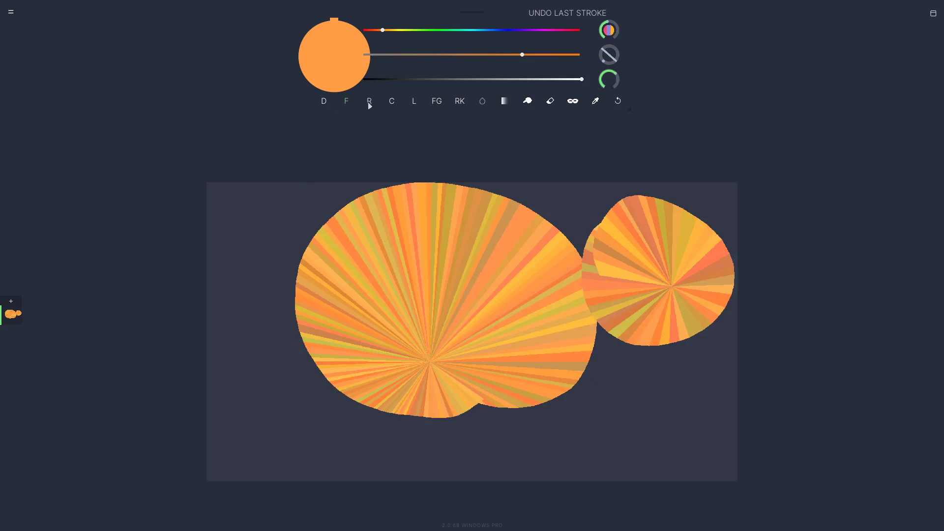
{"action": "mouse_move", "coordinate": [252, 331]}
{"action": "left_mouse_down"}
{"action": "mouse_move", "coordinate": [307, 238]}
{"action": "mouse_move", "coordinate": [217, 371]}
{"action": "mouse_move", "coordinate": [330, 354]}
{"action": "mouse_move", "coordinate": [330, 286]}
{"action": "left_mouse_up"}
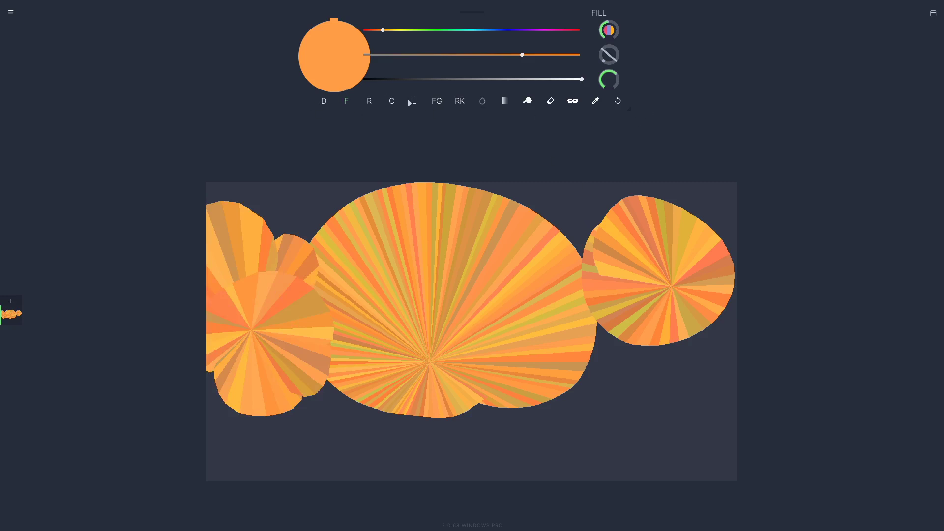
- Draw four upright rectangles along the upper part of the canvas with the Rect brush
{"action": "left_click", "coordinate": [369, 102]}
{"action": "left_click_drag", "start_coordinate": [273, 185], "coordinate": [320, 248]}
{"action": "mouse_move", "coordinate": [520, 184]}
{"action": "left_mouse_down"}
{"action": "mouse_move", "coordinate": [564, 222]}
{"action": "mouse_move", "coordinate": [566, 249]}
{"action": "left_mouse_up"}
{"action": "left_click_drag", "start_coordinate": [566, 184], "coordinate": [604, 261]}
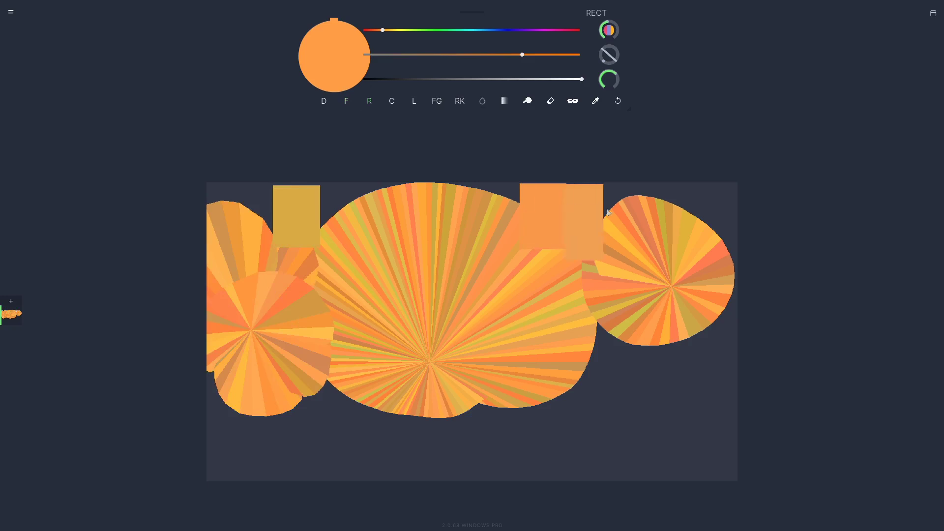
{"action": "left_click_drag", "start_coordinate": [613, 191], "coordinate": [654, 257]}
- Paint three broad angled blocks over the shape at the canvas's right side with the Line brush
{"action": "left_click", "coordinate": [394, 103]}
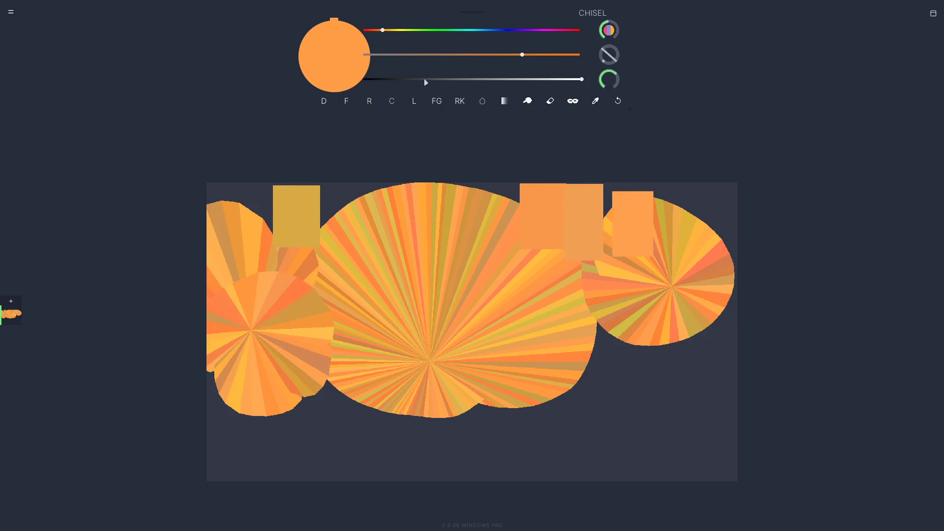
{"action": "left_click", "coordinate": [414, 102]}
{"action": "left_click_drag", "start_coordinate": [708, 200], "coordinate": [654, 270]}
{"action": "left_click_drag", "start_coordinate": [726, 285], "coordinate": [616, 355]}
{"action": "left_click_drag", "start_coordinate": [698, 348], "coordinate": [644, 380]}
- Set the brush rotation to 0 and paint overlapping Line blocks across the lower part of the canvas
{"action": "left_click_drag", "start_coordinate": [607, 62], "coordinate": [609, 83]}
{"action": "left_click_drag", "start_coordinate": [553, 330], "coordinate": [655, 421]}
{"action": "left_click_drag", "start_coordinate": [515, 392], "coordinate": [611, 434]}
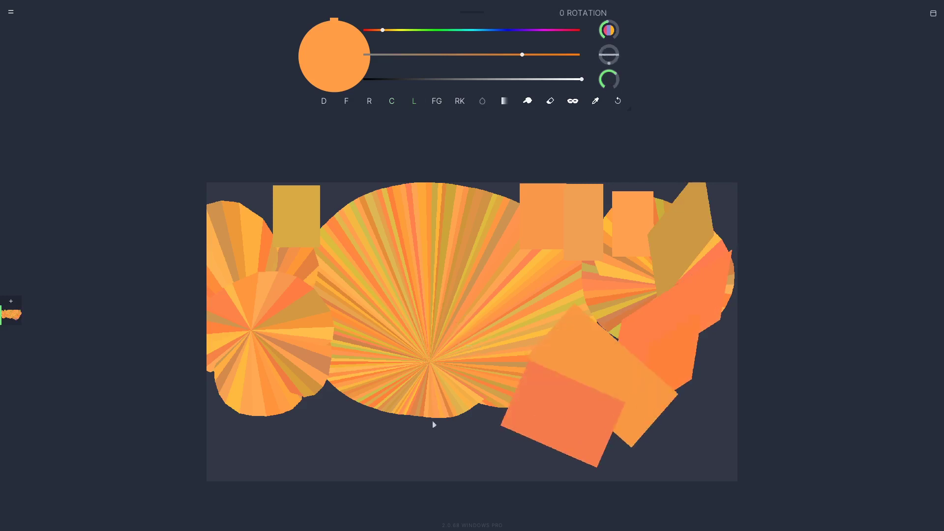
{"action": "left_click_drag", "start_coordinate": [436, 422], "coordinate": [578, 413]}
{"action": "left_click_drag", "start_coordinate": [383, 448], "coordinate": [454, 386]}
{"action": "left_click_drag", "start_coordinate": [323, 444], "coordinate": [357, 369]}
{"action": "mouse_move", "coordinate": [305, 403]}
{"action": "left_mouse_down"}
{"action": "mouse_move", "coordinate": [290, 393]}
{"action": "mouse_move", "coordinate": [236, 398]}
{"action": "left_mouse_up"}
- Soften the upper middle and right side of the painting with the Blur brush
{"action": "left_click", "coordinate": [484, 106]}
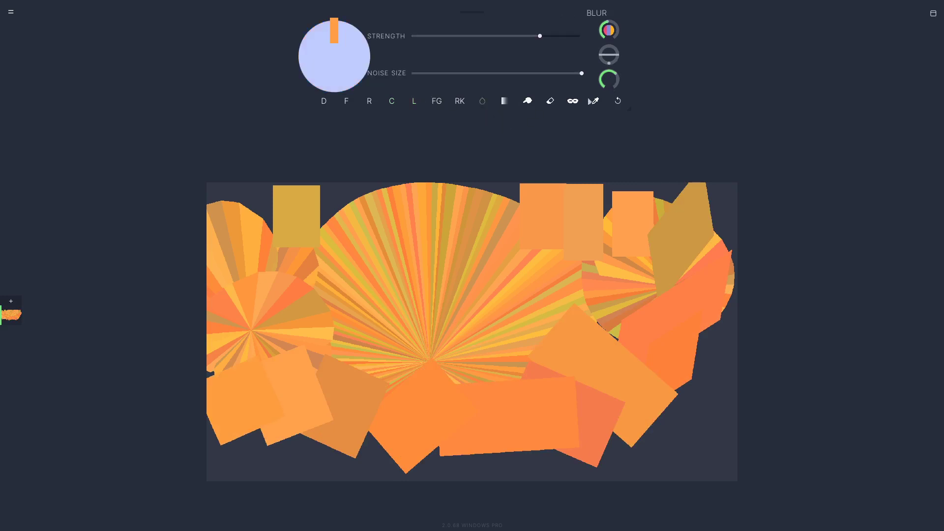
{"action": "mouse_move", "coordinate": [540, 190]}
{"action": "left_mouse_down"}
{"action": "mouse_move", "coordinate": [493, 273]}
{"action": "mouse_move", "coordinate": [377, 196]}
{"action": "mouse_move", "coordinate": [536, 195]}
{"action": "left_mouse_up"}
{"action": "mouse_move", "coordinate": [521, 243]}
{"action": "left_mouse_down"}
{"action": "mouse_move", "coordinate": [473, 344]}
{"action": "mouse_move", "coordinate": [645, 472]}
{"action": "mouse_move", "coordinate": [784, 316]}
{"action": "left_mouse_up"}
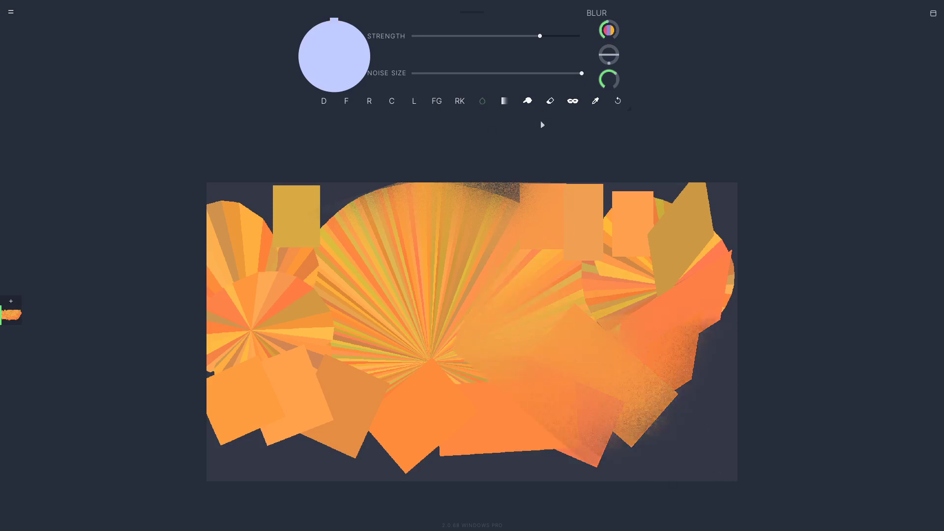
- Paint gradient blocks along the lower edge, in the middle and at the upper left with the Mix brush
{"action": "left_click", "coordinate": [505, 111]}
{"action": "mouse_move", "coordinate": [670, 363]}
{"action": "left_mouse_down"}
{"action": "mouse_move", "coordinate": [696, 388]}
{"action": "mouse_move", "coordinate": [677, 400]}
{"action": "left_mouse_up"}
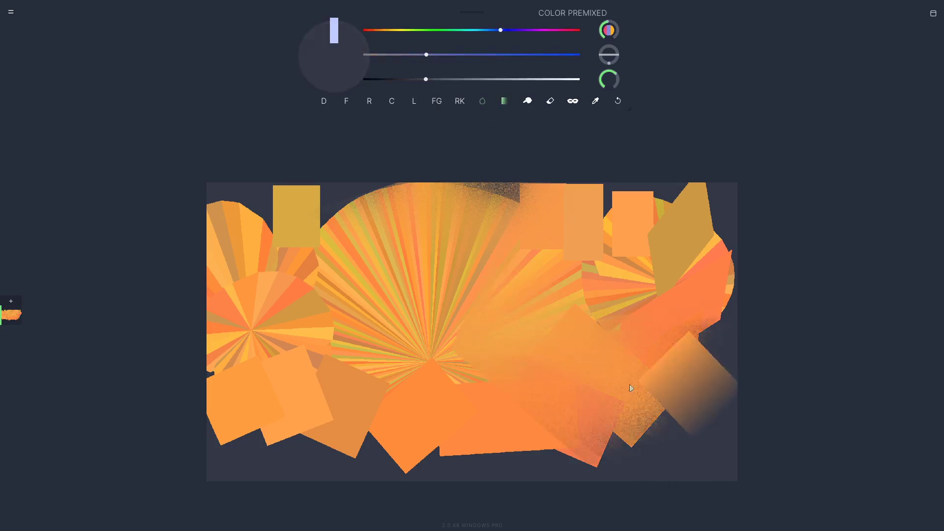
{"action": "left_click_drag", "start_coordinate": [515, 466], "coordinate": [513, 398]}
{"action": "mouse_move", "coordinate": [419, 467]}
{"action": "left_mouse_down"}
{"action": "mouse_move", "coordinate": [449, 399]}
{"action": "mouse_move", "coordinate": [442, 309]}
{"action": "mouse_move", "coordinate": [444, 335]}
{"action": "mouse_move", "coordinate": [454, 335]}
{"action": "left_mouse_up"}
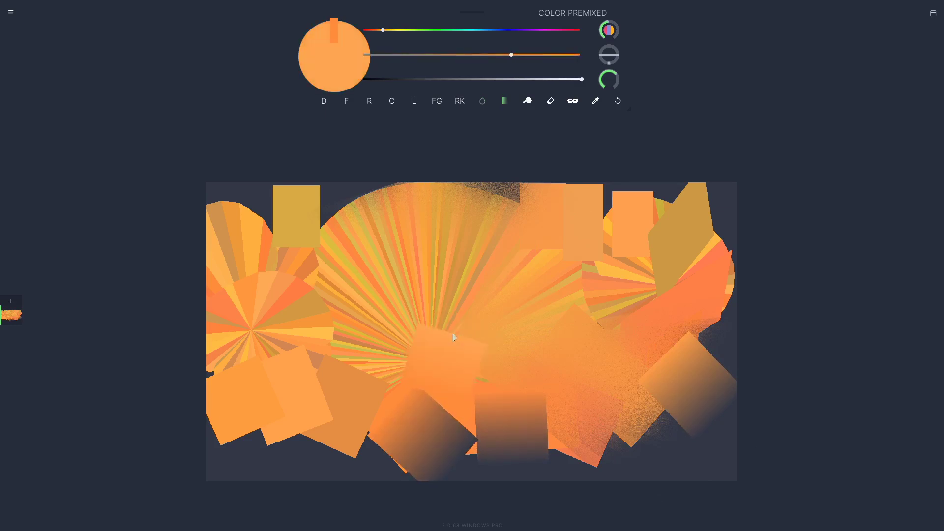
{"action": "left_click_drag", "start_coordinate": [368, 250], "coordinate": [369, 223]}
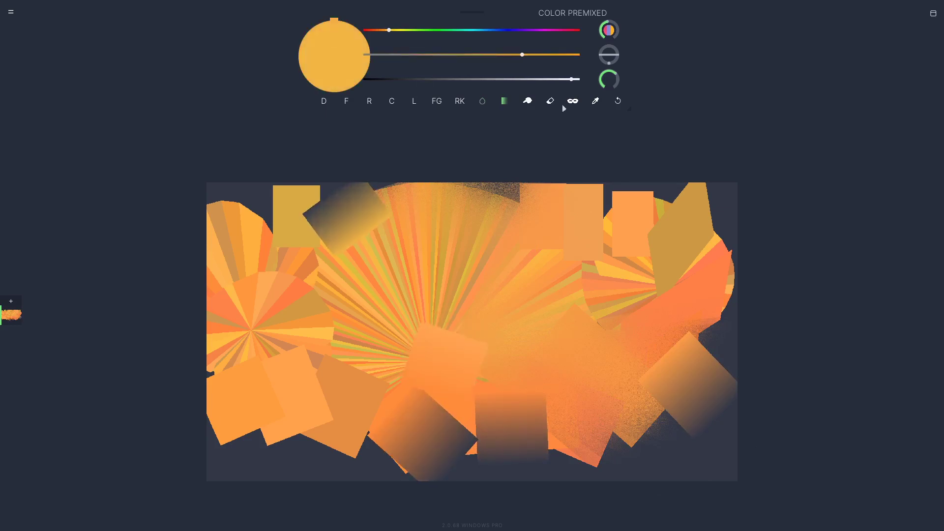
- Smudge the painting with downward strokes across its whole width, setting the Smudge brush size to 244
{"action": "left_click", "coordinate": [528, 101]}
{"action": "mouse_move", "coordinate": [298, 242]}
{"action": "left_mouse_down"}
{"action": "mouse_move", "coordinate": [430, 355]}
{"action": "mouse_move", "coordinate": [395, 376]}
{"action": "mouse_move", "coordinate": [432, 267]}
{"action": "mouse_move", "coordinate": [470, 252]}
{"action": "mouse_move", "coordinate": [534, 343]}
{"action": "mouse_move", "coordinate": [581, 280]}
{"action": "left_mouse_up"}
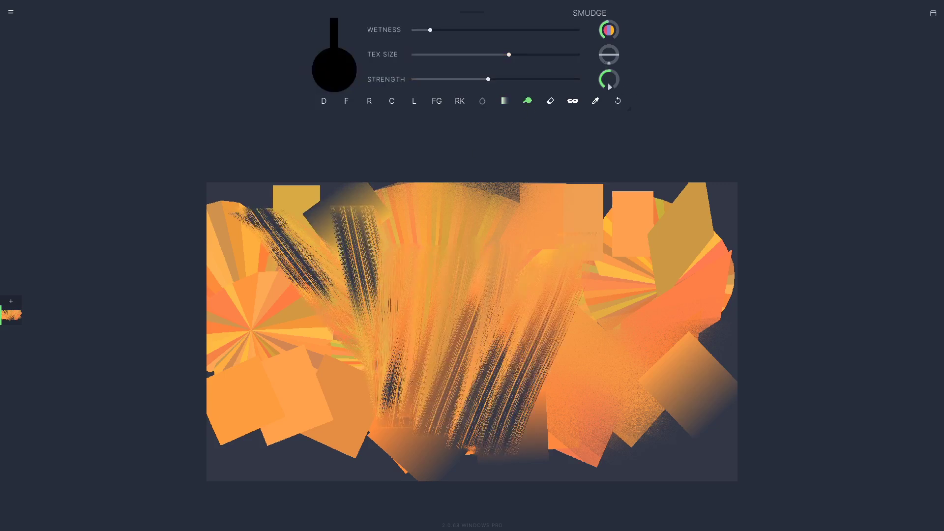
{"action": "left_click_drag", "start_coordinate": [610, 87], "coordinate": [609, 75]}
{"action": "mouse_move", "coordinate": [677, 281]}
{"action": "left_mouse_down"}
{"action": "mouse_move", "coordinate": [689, 432]}
{"action": "mouse_move", "coordinate": [598, 487]}
{"action": "mouse_move", "coordinate": [490, 410]}
{"action": "left_mouse_up"}
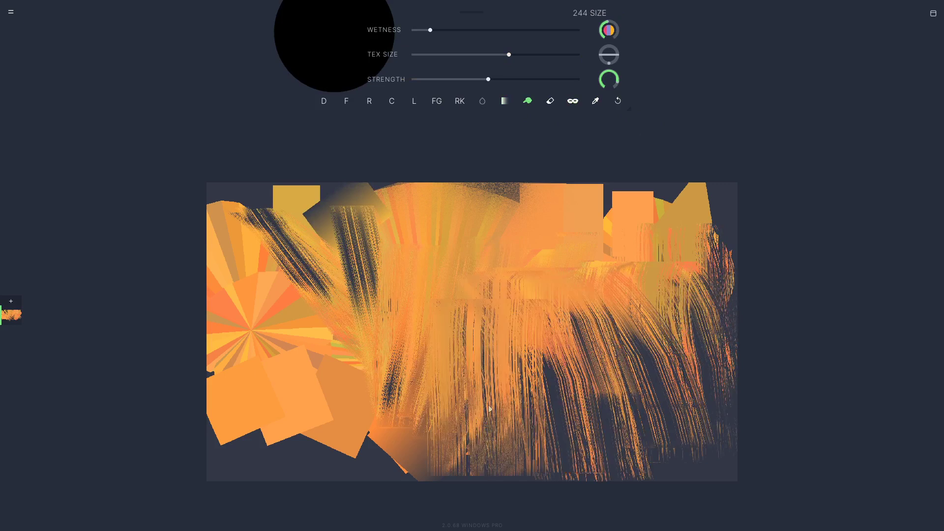
{"action": "mouse_move", "coordinate": [509, 249]}
{"action": "left_mouse_down"}
{"action": "mouse_move", "coordinate": [445, 381]}
{"action": "mouse_move", "coordinate": [462, 408]}
{"action": "left_mouse_up"}
{"action": "mouse_move", "coordinate": [346, 345]}
{"action": "left_mouse_down"}
{"action": "mouse_move", "coordinate": [329, 394]}
{"action": "mouse_move", "coordinate": [305, 374]}
{"action": "left_mouse_up"}
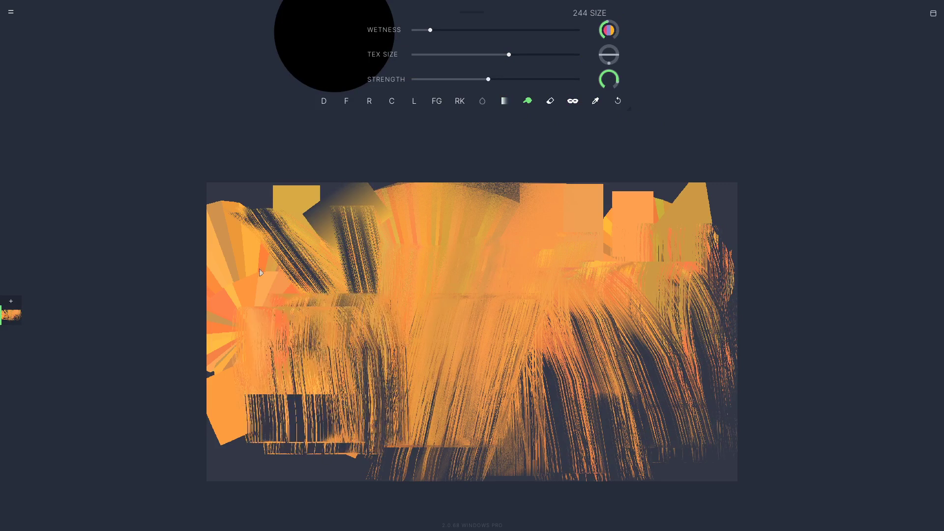
{"action": "left_click_drag", "start_coordinate": [261, 273], "coordinate": [256, 438]}
- Set the Smudge wetness to 0.68 and smear the centre and right side of the painting downward
{"action": "left_click_drag", "start_coordinate": [431, 30], "coordinate": [528, 30]}
{"action": "left_click_drag", "start_coordinate": [440, 275], "coordinate": [521, 367]}
{"action": "left_click_drag", "start_coordinate": [540, 300], "coordinate": [569, 373]}
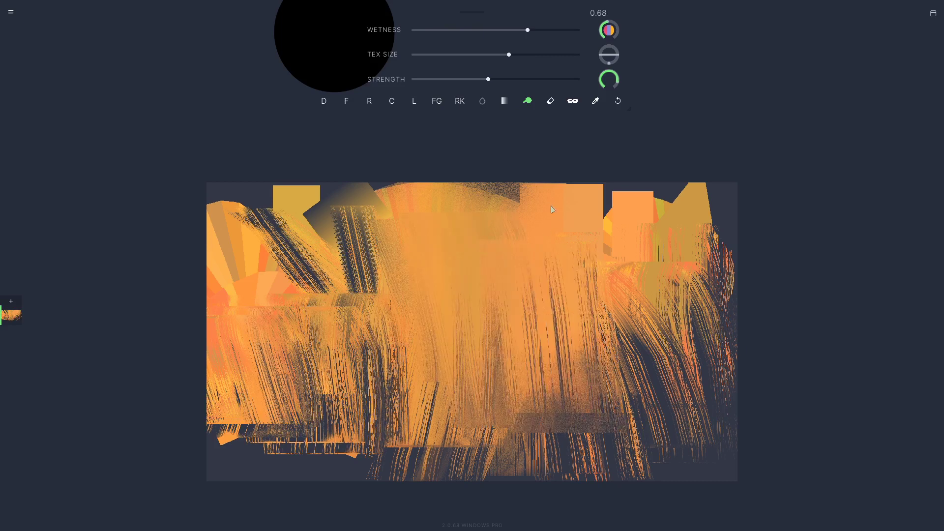
{"action": "left_click_drag", "start_coordinate": [553, 209], "coordinate": [613, 344]}
{"action": "left_click_drag", "start_coordinate": [626, 240], "coordinate": [644, 334]}
{"action": "left_click_drag", "start_coordinate": [674, 266], "coordinate": [618, 393]}
{"action": "mouse_move", "coordinate": [659, 295]}
{"action": "left_mouse_down"}
{"action": "mouse_move", "coordinate": [689, 405]}
{"action": "mouse_move", "coordinate": [635, 467]}
{"action": "left_mouse_up"}
{"action": "mouse_move", "coordinate": [621, 414]}
{"action": "left_mouse_down"}
{"action": "mouse_move", "coordinate": [597, 326]}
{"action": "mouse_move", "coordinate": [526, 421]}
{"action": "left_mouse_up"}
- Set the Smudge wetness to 0.04 and drag long bristly strokes through the left side of the painting
{"action": "mouse_move", "coordinate": [540, 31]}
{"action": "left_mouse_down"}
{"action": "mouse_move", "coordinate": [524, 44]}
{"action": "mouse_move", "coordinate": [420, 32]}
{"action": "left_mouse_up"}
{"action": "left_click_drag", "start_coordinate": [286, 296], "coordinate": [327, 425]}
{"action": "mouse_move", "coordinate": [263, 239]}
{"action": "left_mouse_down"}
{"action": "mouse_move", "coordinate": [240, 190]}
{"action": "mouse_move", "coordinate": [319, 394]}
{"action": "mouse_move", "coordinate": [387, 222]}
{"action": "mouse_move", "coordinate": [345, 433]}
{"action": "left_mouse_up"}
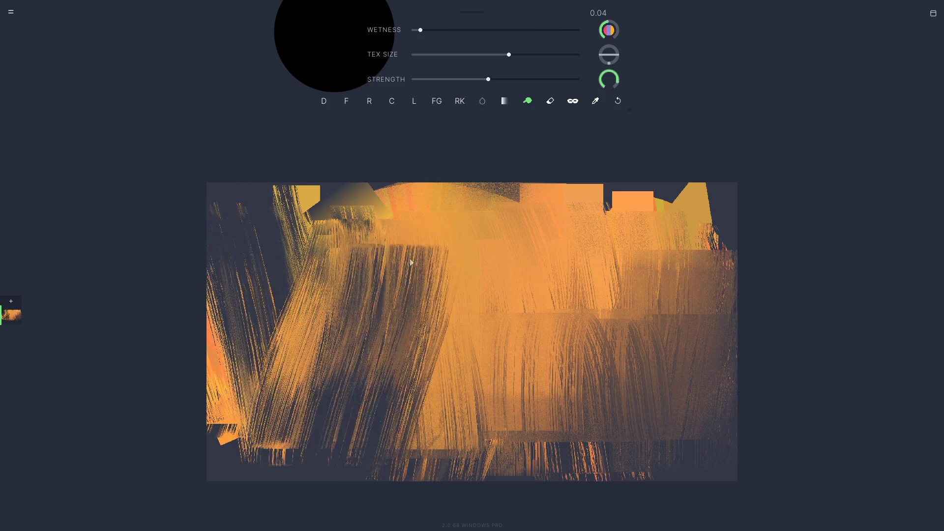
- Open the Smudge brush settings and browse the list of available brushes
{"action": "left_click", "coordinate": [528, 101]}
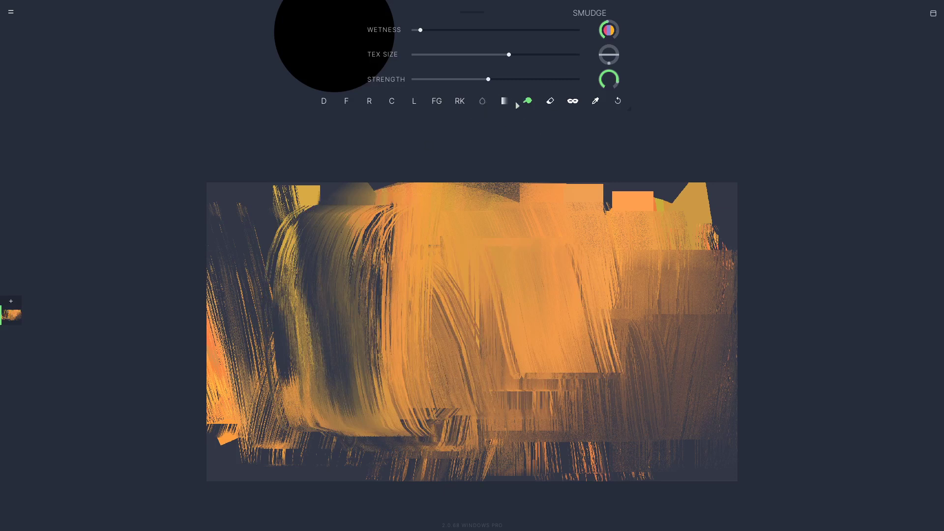
{"action": "left_click", "coordinate": [529, 102]}
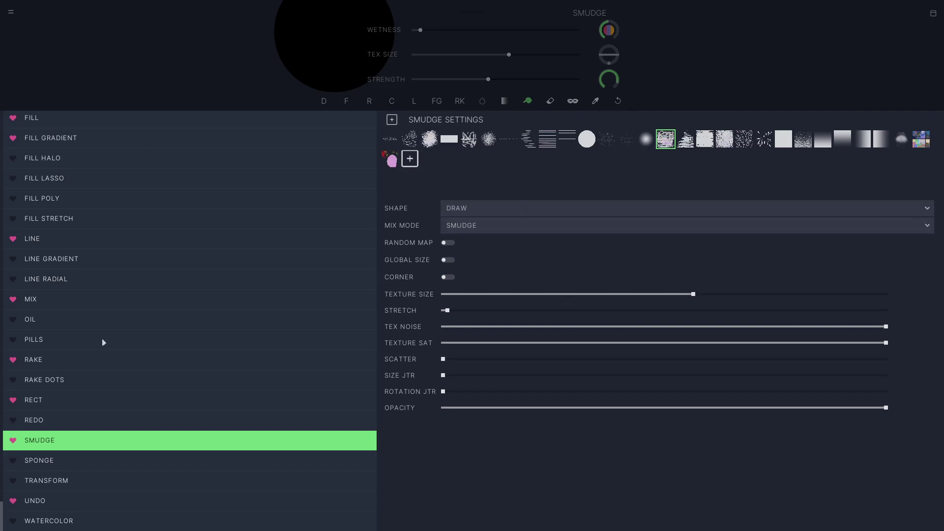
{"action": "scroll", "coordinate": [71, 167], "scroll_direction": "up", "scroll_amount": 5}
{"action": "scroll", "coordinate": [90, 360], "scroll_direction": "down", "scroll_amount": 5}
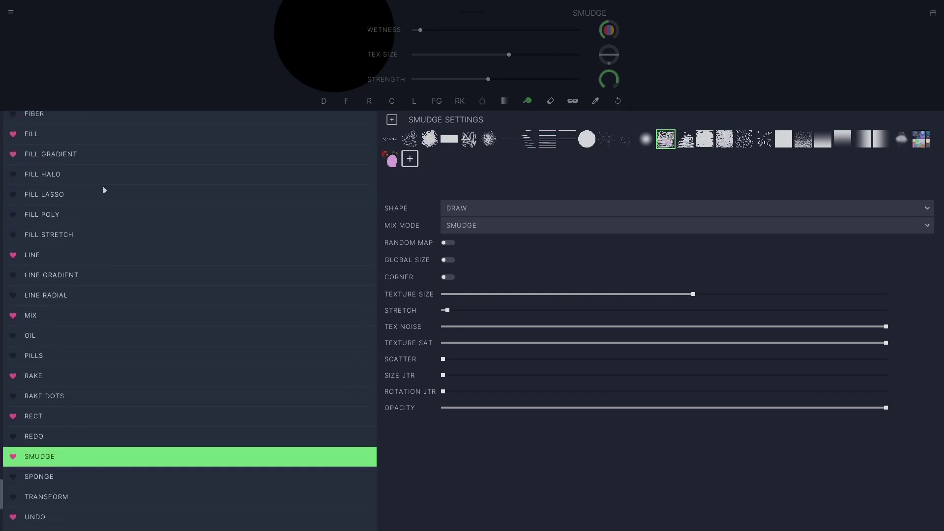
{"action": "scroll", "coordinate": [104, 187], "scroll_direction": "up", "scroll_amount": 5}
{"action": "scroll", "coordinate": [127, 309], "scroll_direction": "down", "scroll_amount": 5}
{"action": "scroll", "coordinate": [142, 348], "scroll_direction": "up", "scroll_amount": 5}
{"action": "scroll", "coordinate": [158, 440], "scroll_direction": "down", "scroll_amount": 5}
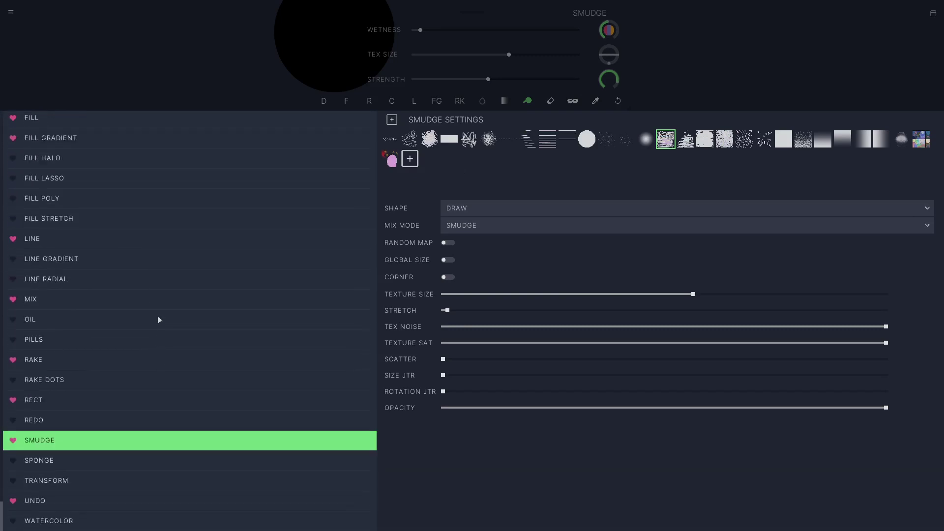
{"action": "scroll", "coordinate": [158, 320], "scroll_direction": "up", "scroll_amount": 2}
{"action": "scroll", "coordinate": [152, 344], "scroll_direction": "up", "scroll_amount": 2}
- Examine the settings of the Fill Halo, Fill Lasso, Fill Poly, Fill Stretch, Line Gradient, Line Radial, Mix and Chalk brushes
{"action": "left_click", "coordinate": [105, 301]}
{"action": "left_click", "coordinate": [106, 321]}
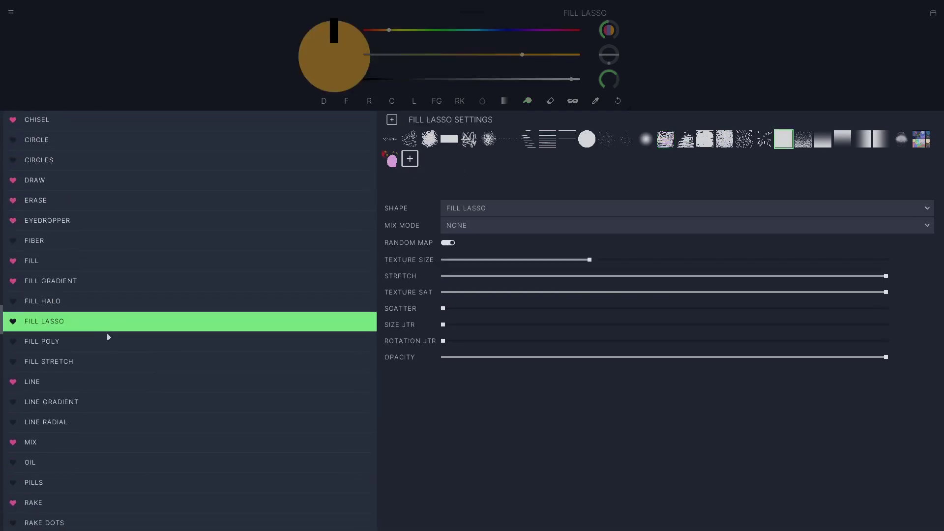
{"action": "left_click", "coordinate": [109, 342]}
{"action": "left_click", "coordinate": [113, 364]}
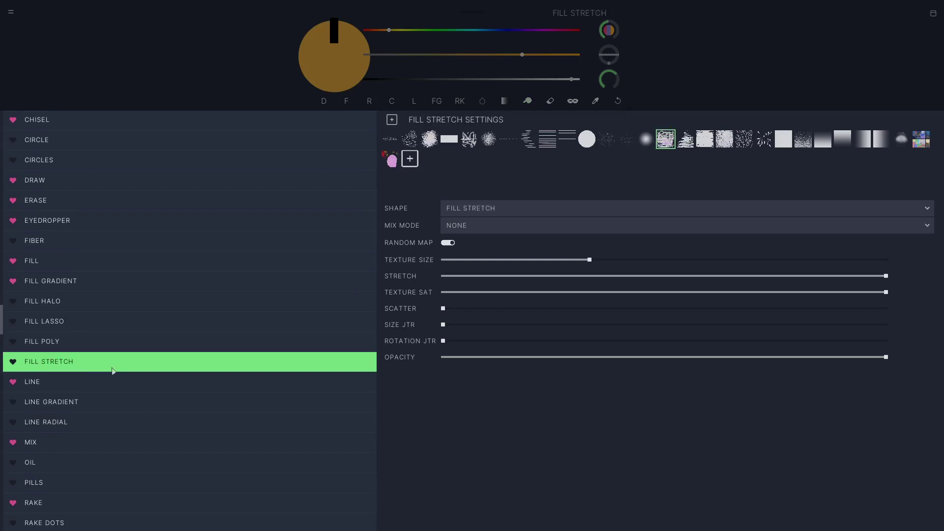
{"action": "left_click", "coordinate": [118, 399]}
{"action": "left_click", "coordinate": [123, 416]}
{"action": "left_click", "coordinate": [123, 432]}
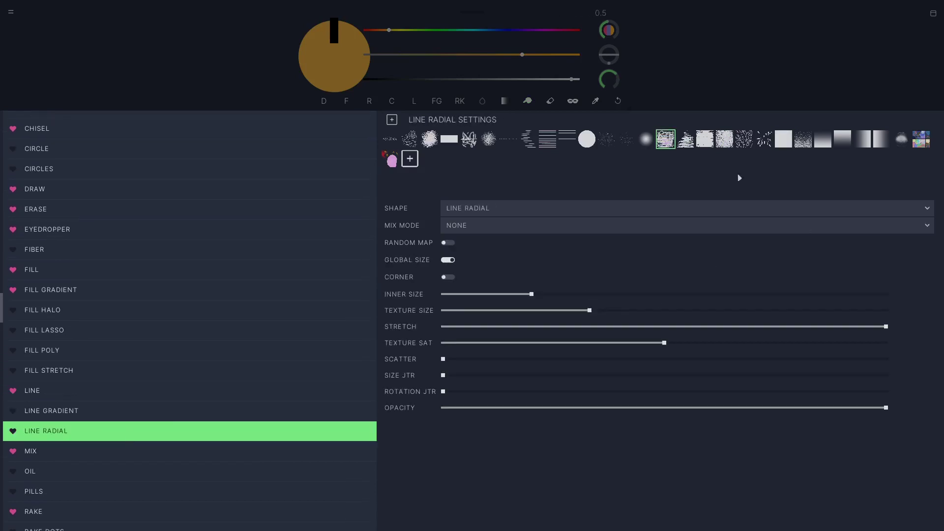
{"action": "left_click", "coordinate": [169, 452]}
{"action": "left_click", "coordinate": [190, 317]}
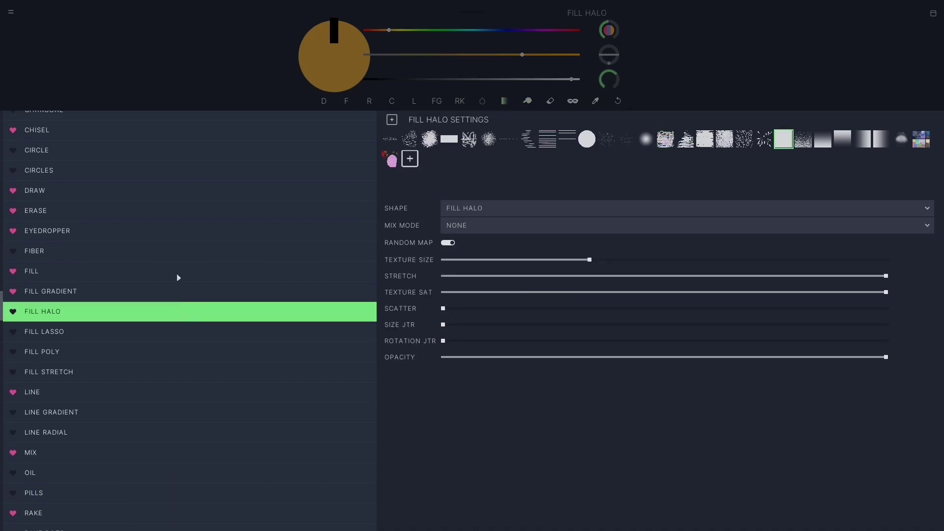
{"action": "scroll", "coordinate": [180, 222], "scroll_direction": "up", "scroll_amount": 6}
{"action": "left_click", "coordinate": [147, 207]}
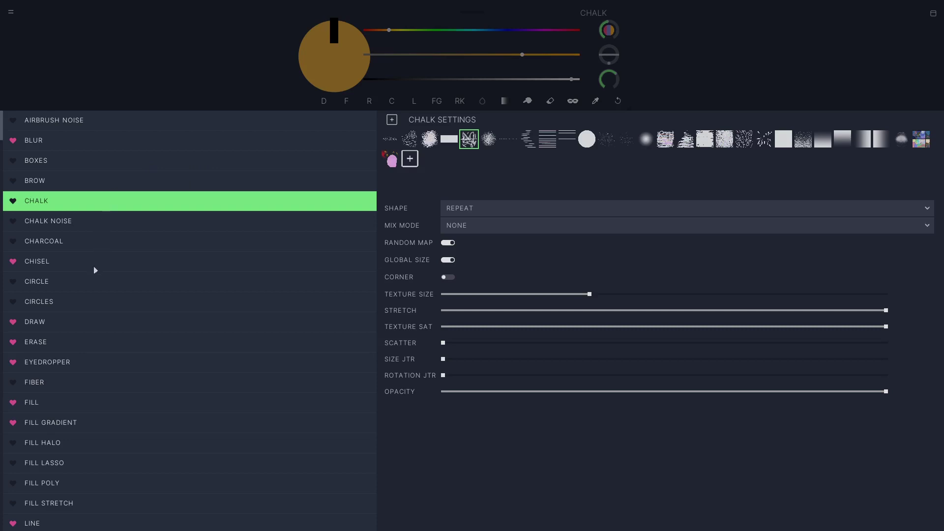
- Add the Circles brush to the favourites and paint a winding trail of circles across the canvas
{"action": "left_click", "coordinate": [84, 307]}
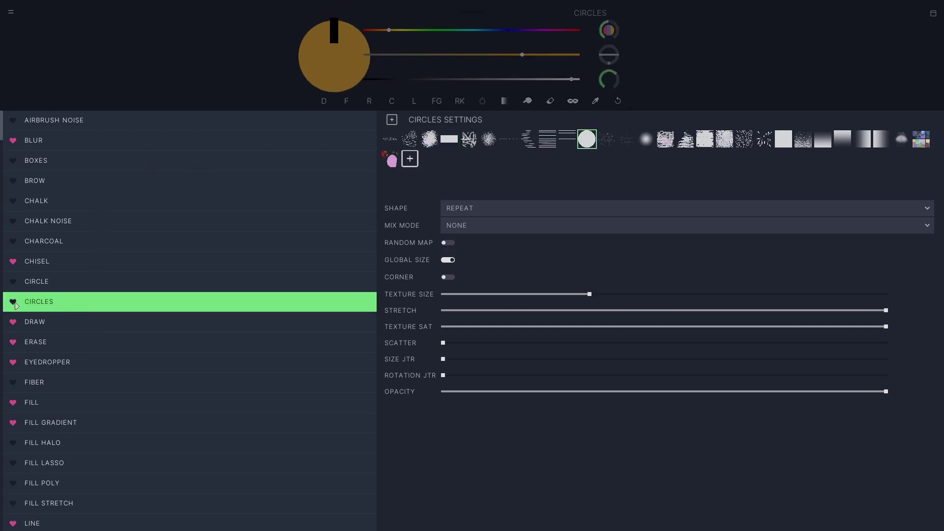
{"action": "left_click", "coordinate": [13, 303]}
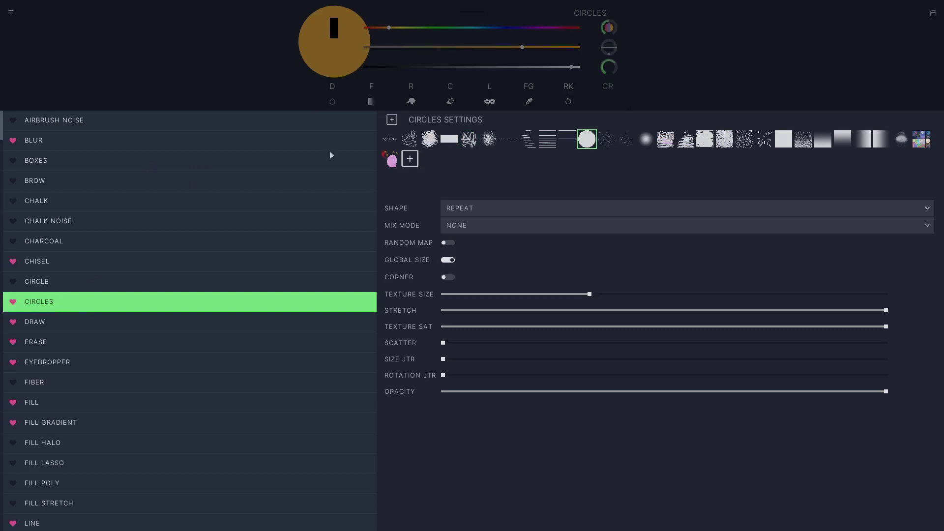
{"action": "left_click", "coordinate": [489, 94]}
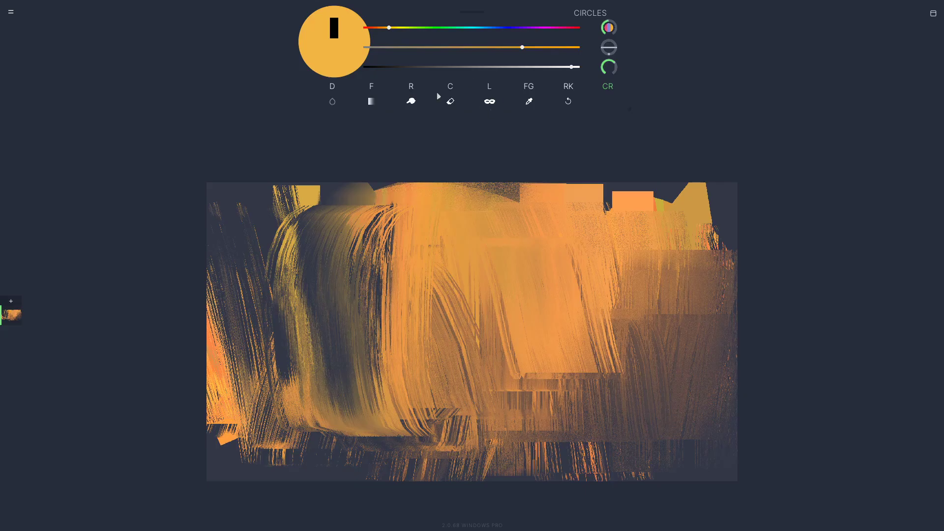
{"action": "mouse_move", "coordinate": [550, 235]}
{"action": "left_mouse_down"}
{"action": "mouse_move", "coordinate": [539, 267]}
{"action": "mouse_move", "coordinate": [570, 254]}
{"action": "mouse_move", "coordinate": [577, 271]}
{"action": "mouse_move", "coordinate": [625, 290]}
{"action": "mouse_move", "coordinate": [624, 326]}
{"action": "mouse_move", "coordinate": [551, 335]}
{"action": "mouse_move", "coordinate": [527, 386]}
{"action": "mouse_move", "coordinate": [584, 386]}
{"action": "mouse_move", "coordinate": [554, 354]}
{"action": "mouse_move", "coordinate": [467, 350]}
{"action": "mouse_move", "coordinate": [384, 320]}
{"action": "mouse_move", "coordinate": [365, 391]}
{"action": "mouse_move", "coordinate": [422, 348]}
{"action": "mouse_move", "coordinate": [338, 299]}
{"action": "mouse_move", "coordinate": [435, 249]}
{"action": "mouse_move", "coordinate": [507, 294]}
{"action": "mouse_move", "coordinate": [555, 266]}
{"action": "mouse_move", "coordinate": [540, 278]}
{"action": "mouse_move", "coordinate": [611, 257]}
{"action": "mouse_move", "coordinate": [655, 283]}
{"action": "left_mouse_up"}
- Change the Circles brush's shape to Fill Stretch and paint large fills on the left and right of the canvas
{"action": "left_click", "coordinate": [608, 92]}
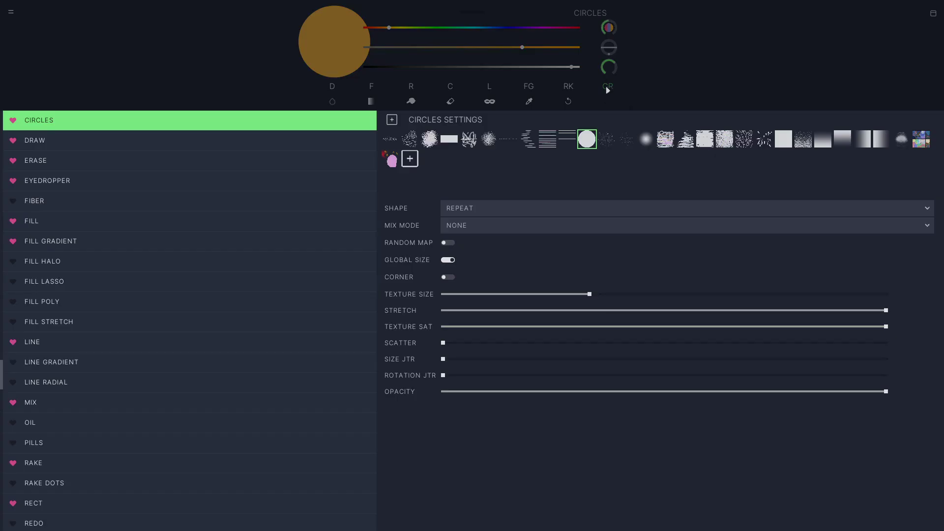
{"action": "left_click", "coordinate": [470, 209]}
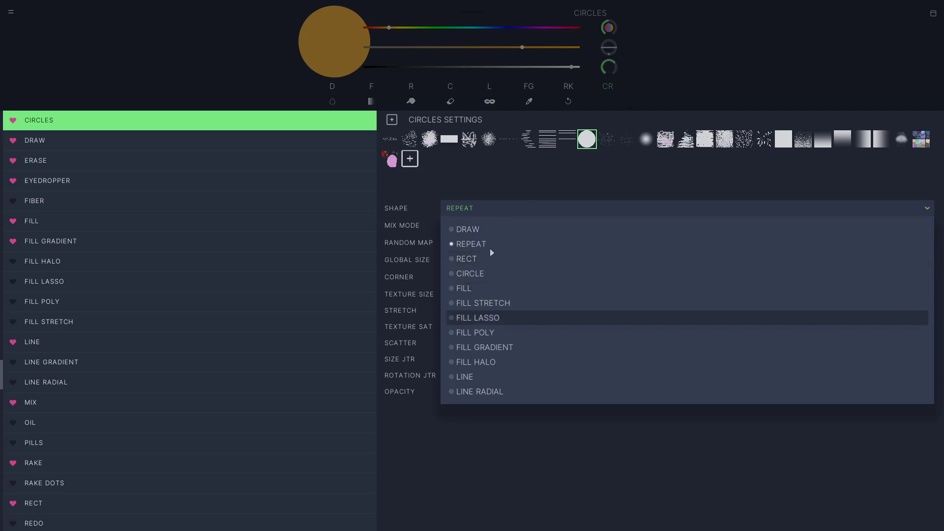
{"action": "left_click", "coordinate": [480, 308]}
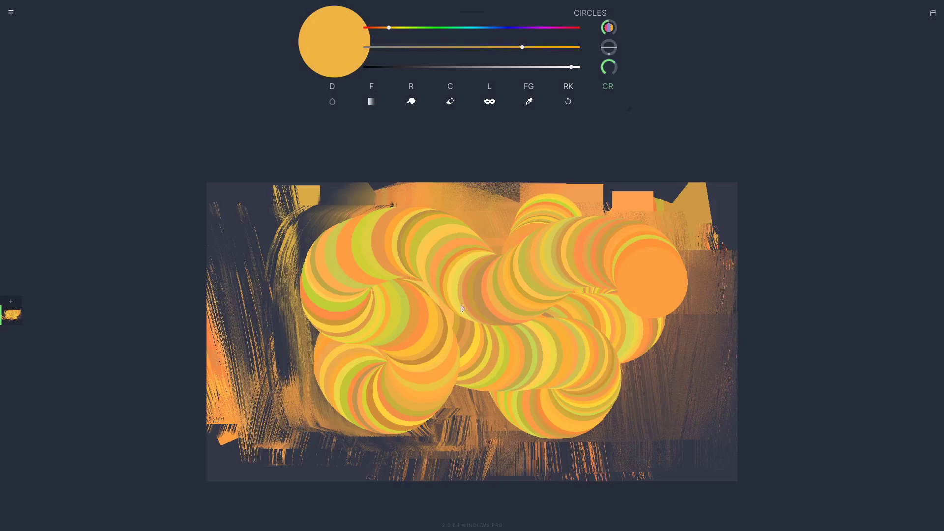
{"action": "mouse_move", "coordinate": [384, 390]}
{"action": "left_mouse_down"}
{"action": "mouse_move", "coordinate": [462, 334]}
{"action": "mouse_move", "coordinate": [220, 233]}
{"action": "mouse_move", "coordinate": [231, 409]}
{"action": "mouse_move", "coordinate": [584, 366]}
{"action": "mouse_move", "coordinate": [580, 335]}
{"action": "left_mouse_up"}
{"action": "mouse_move", "coordinate": [712, 326]}
{"action": "left_mouse_down"}
{"action": "mouse_move", "coordinate": [539, 269]}
{"action": "mouse_move", "coordinate": [746, 284]}
{"action": "mouse_move", "coordinate": [713, 404]}
{"action": "left_mouse_up"}
- Give the Circles brush a scratchy square texture, paint a fill over the middle, and switch to the speckled gradient texture
{"action": "left_click", "coordinate": [619, 88]}
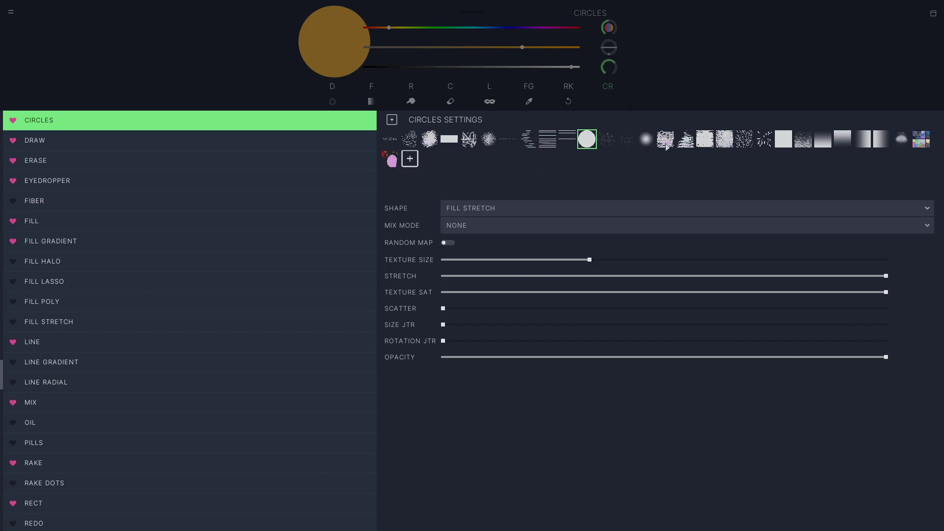
{"action": "left_click", "coordinate": [670, 142]}
{"action": "mouse_move", "coordinate": [623, 316]}
{"action": "left_mouse_down"}
{"action": "mouse_move", "coordinate": [430, 361]}
{"action": "mouse_move", "coordinate": [450, 343]}
{"action": "left_mouse_up"}
{"action": "left_click", "coordinate": [624, 101]}
{"action": "left_click", "coordinate": [803, 144]}
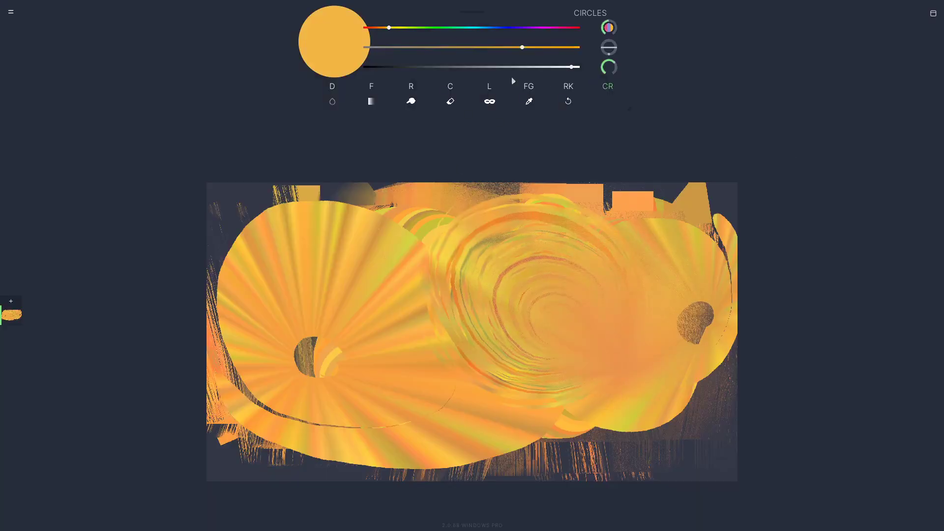
- Import a.png from J:/Dropbox/2021 as a custom texture and assign it to the Chisel brush
{"action": "left_click", "coordinate": [450, 96]}
{"action": "left_click", "coordinate": [450, 96]}
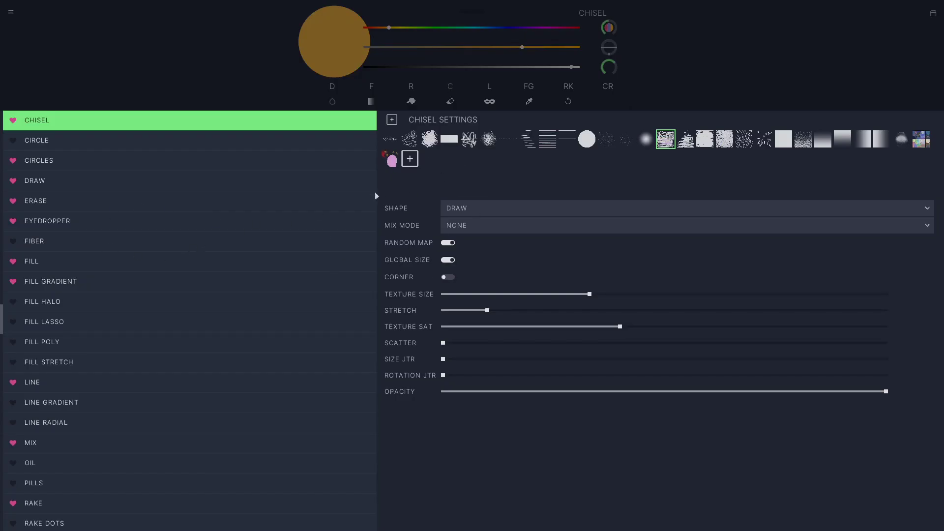
{"action": "left_click", "coordinate": [410, 160]}
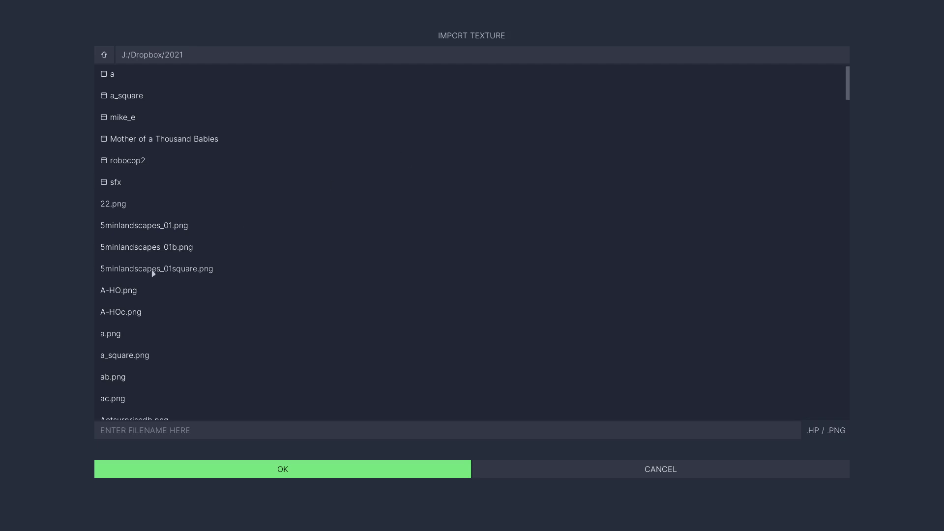
{"action": "left_click", "coordinate": [113, 336]}
{"action": "scroll", "coordinate": [162, 377], "scroll_direction": "down", "scroll_amount": 3}
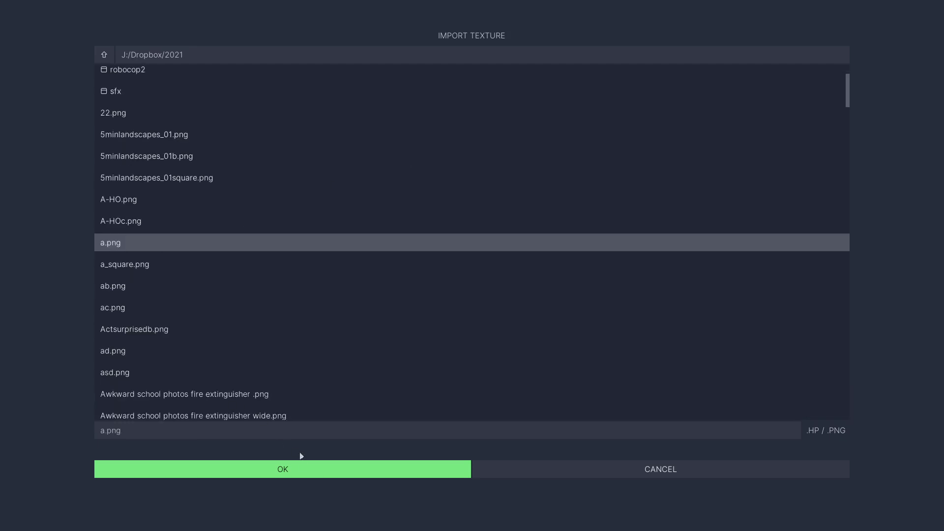
{"action": "left_click", "coordinate": [305, 475]}
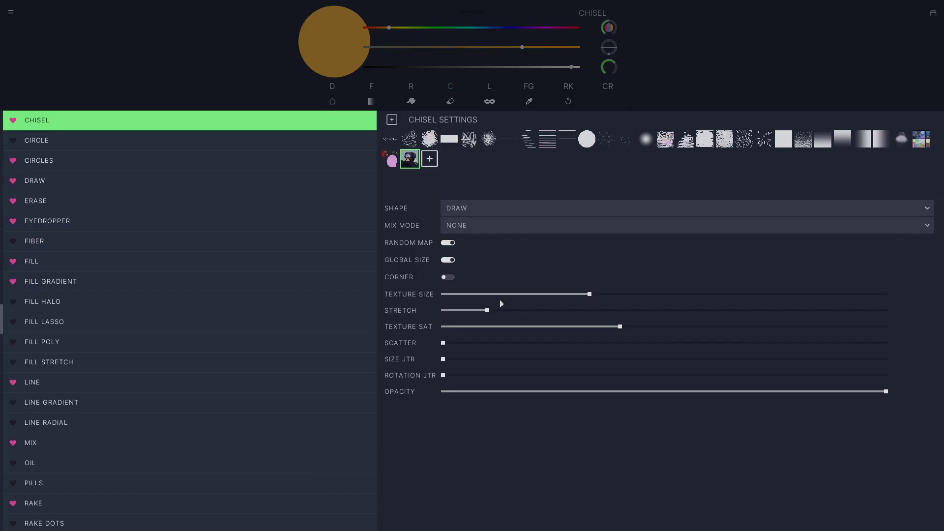
{"action": "left_click", "coordinate": [409, 162]}
- Paint curved Chisel strokes over the middle, desaturate the colour to white, and paint two long diagonal strokes beside them
{"action": "mouse_move", "coordinate": [424, 230]}
{"action": "left_mouse_down"}
{"action": "mouse_move", "coordinate": [443, 303]}
{"action": "mouse_move", "coordinate": [506, 236]}
{"action": "mouse_move", "coordinate": [496, 227]}
{"action": "left_mouse_up"}
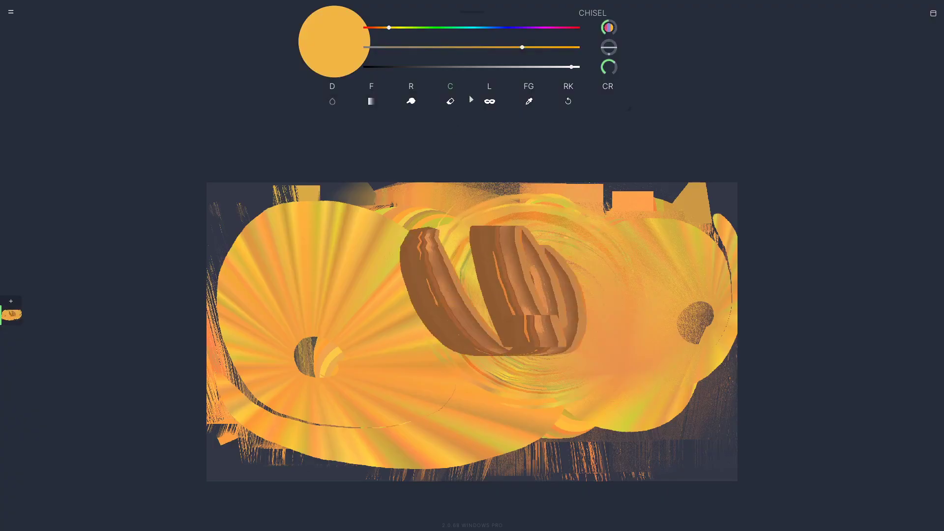
{"action": "left_click_drag", "start_coordinate": [494, 49], "coordinate": [370, 48]}
{"action": "left_click_drag", "start_coordinate": [369, 261], "coordinate": [433, 445]}
{"action": "left_click_drag", "start_coordinate": [399, 216], "coordinate": [507, 433]}
- Draw a plain rectangle with the Rect brush, and give the brush the imported helmet texture with Random Map off
{"action": "left_click", "coordinate": [411, 87]}
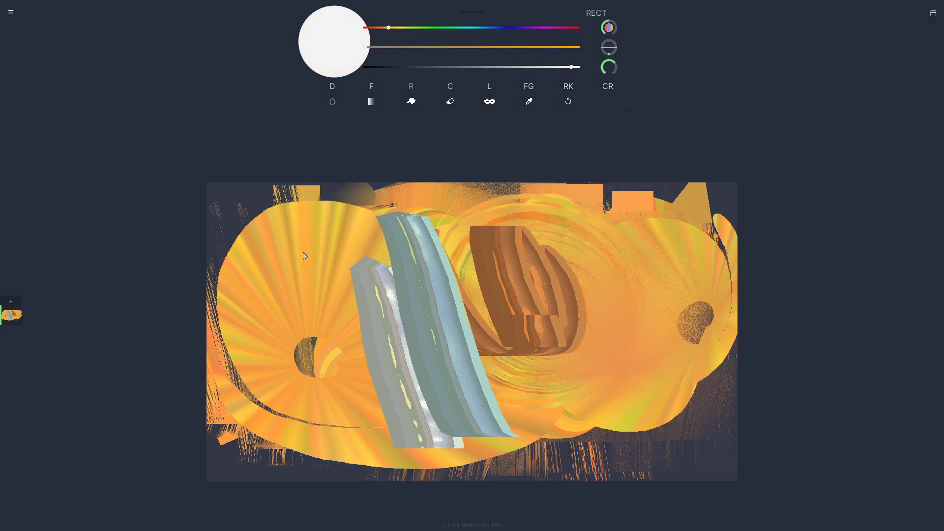
{"action": "left_click_drag", "start_coordinate": [296, 253], "coordinate": [444, 383]}
{"action": "left_click", "coordinate": [413, 90]}
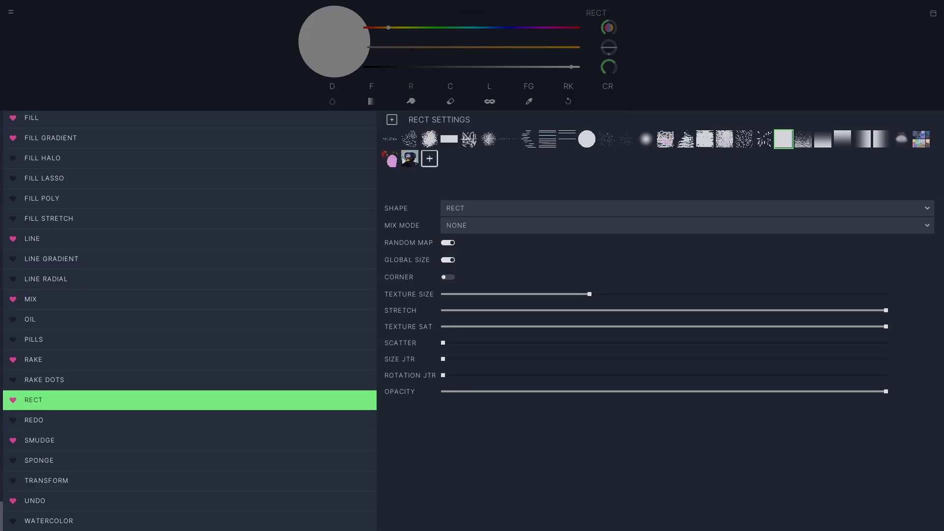
{"action": "left_click", "coordinate": [411, 164]}
{"action": "left_click", "coordinate": [412, 100]}
{"action": "left_click", "coordinate": [448, 244]}
{"action": "left_click", "coordinate": [449, 244]}
{"action": "left_click", "coordinate": [449, 245]}
{"action": "mouse_move", "coordinate": [592, 295]}
{"action": "left_click_drag", "start_coordinate": [590, 295], "coordinate": [590, 296]}
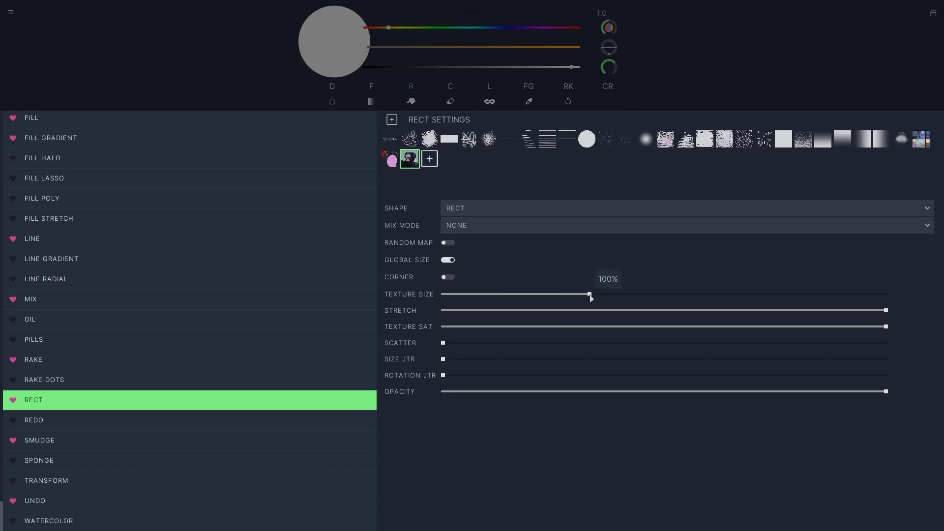
{"action": "left_click", "coordinate": [768, 73]}
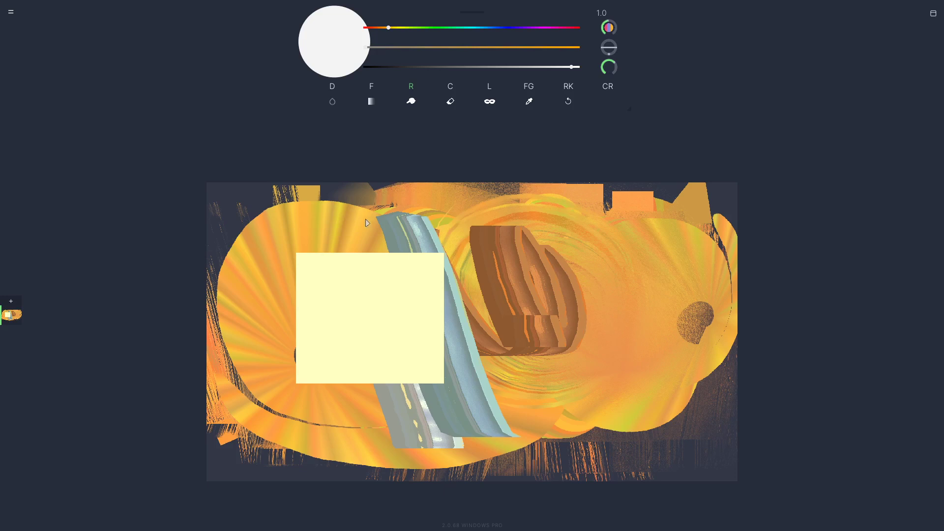
- Draw overlapping rectangles of various sizes filled with the helmet portrait across the middle and upper canvas
{"action": "mouse_move", "coordinate": [365, 220]}
{"action": "left_mouse_down"}
{"action": "mouse_move", "coordinate": [566, 365]}
{"action": "mouse_move", "coordinate": [650, 449]}
{"action": "left_mouse_up"}
{"action": "left_click_drag", "start_coordinate": [324, 315], "coordinate": [458, 463]}
{"action": "left_click_drag", "start_coordinate": [424, 293], "coordinate": [520, 413]}
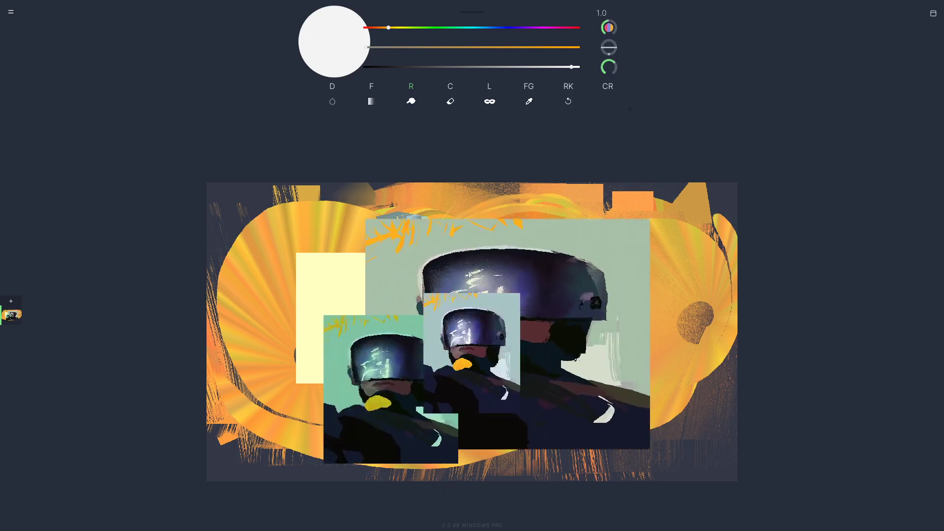
{"action": "left_click_drag", "start_coordinate": [477, 282], "coordinate": [563, 396]}
{"action": "left_click_drag", "start_coordinate": [548, 281], "coordinate": [615, 400]}
{"action": "left_click_drag", "start_coordinate": [583, 245], "coordinate": [656, 361]}
{"action": "left_click_drag", "start_coordinate": [628, 212], "coordinate": [691, 330]}
{"action": "left_click_drag", "start_coordinate": [594, 179], "coordinate": [676, 306]}
{"action": "left_click_drag", "start_coordinate": [528, 178], "coordinate": [625, 288]}
{"action": "left_click_drag", "start_coordinate": [445, 167], "coordinate": [554, 312]}
{"action": "mouse_move", "coordinate": [412, 167]}
{"action": "left_mouse_down"}
{"action": "mouse_move", "coordinate": [501, 305]}
{"action": "mouse_move", "coordinate": [453, 207]}
{"action": "left_mouse_up"}
- Raise the Rect brush's texture size to 3.0 and draw rectangles of tiled helmets across the canvas
{"action": "left_click", "coordinate": [411, 91]}
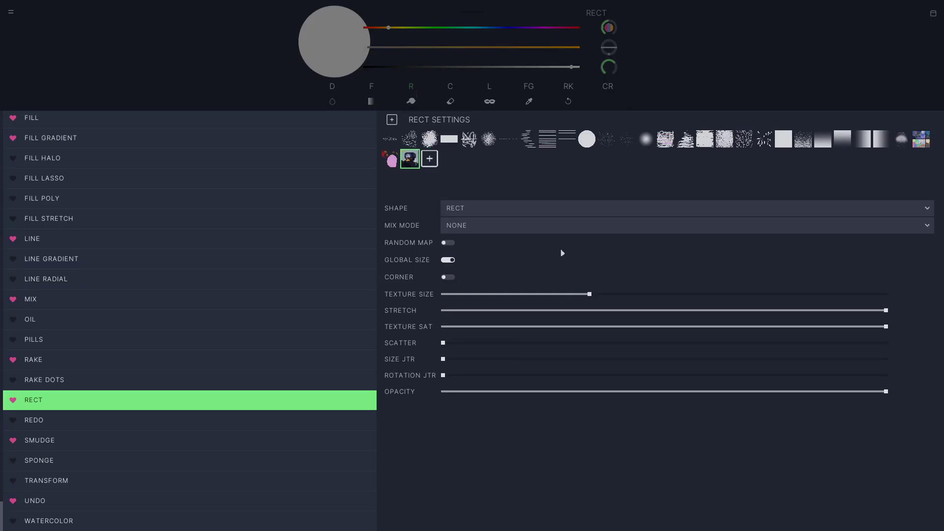
{"action": "left_click_drag", "start_coordinate": [595, 295], "coordinate": [895, 294]}
{"action": "key", "text": "Escape"}
{"action": "left_click_drag", "start_coordinate": [431, 217], "coordinate": [597, 397]}
{"action": "left_click_drag", "start_coordinate": [552, 258], "coordinate": [628, 368]}
{"action": "left_click_drag", "start_coordinate": [590, 249], "coordinate": [667, 374]}
{"action": "left_click_drag", "start_coordinate": [626, 248], "coordinate": [690, 366]}
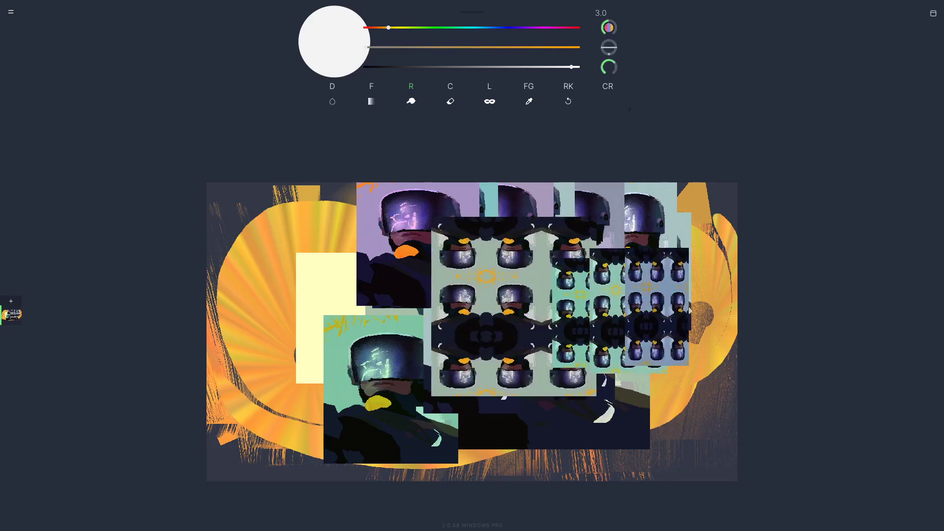
{"action": "left_click_drag", "start_coordinate": [659, 236], "coordinate": [736, 364]}
{"action": "left_click_drag", "start_coordinate": [339, 223], "coordinate": [482, 399]}
{"action": "left_click_drag", "start_coordinate": [246, 222], "coordinate": [399, 423]}
{"action": "left_click_drag", "start_coordinate": [267, 295], "coordinate": [392, 466]}
{"action": "left_click_drag", "start_coordinate": [282, 390], "coordinate": [408, 483]}
{"action": "left_click_drag", "start_coordinate": [335, 333], "coordinate": [504, 482]}
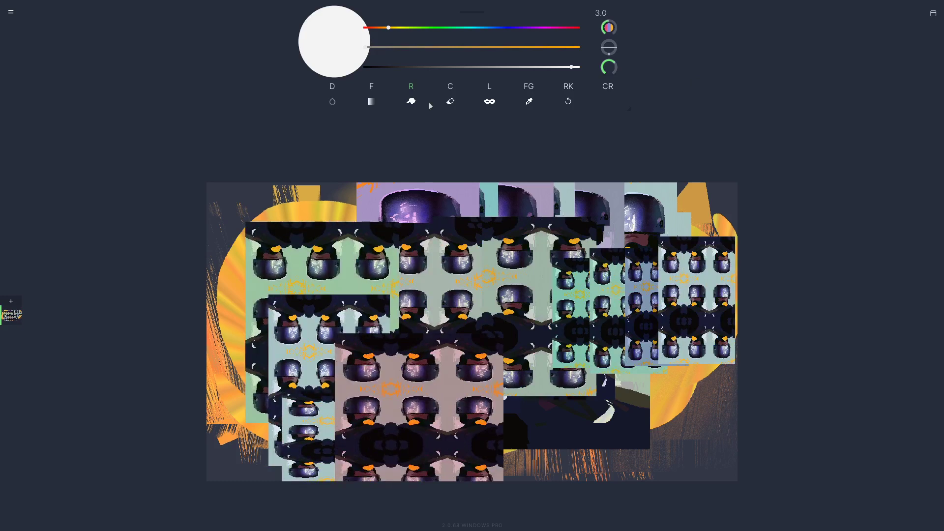
- Lower the Rect brush's texture size to 0.1, draw rectangles showing the enlarged texture, and readjust its texture settings
{"action": "left_click", "coordinate": [412, 88]}
{"action": "left_click_drag", "start_coordinate": [475, 311], "coordinate": [888, 311]}
{"action": "left_click_drag", "start_coordinate": [885, 294], "coordinate": [453, 299]}
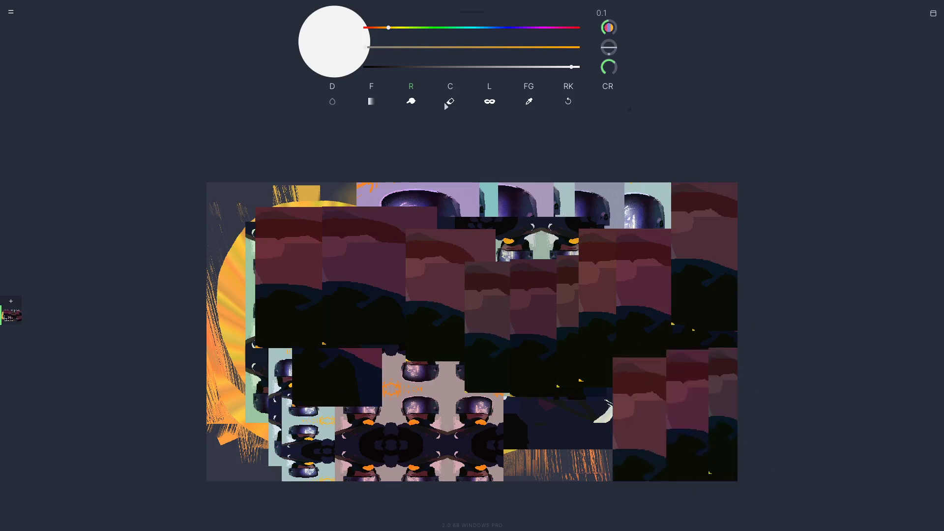
{"action": "left_click", "coordinate": [412, 86]}
{"action": "left_click_drag", "start_coordinate": [471, 312], "coordinate": [861, 296]}
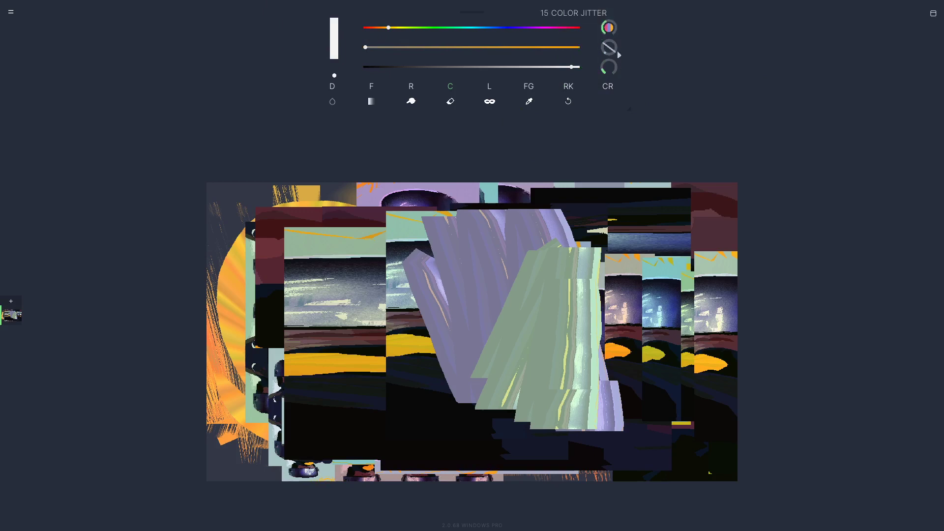
- Set the Chisel brush size to 35, paint a pale looping stroke, and paint a golden zigzag at full saturation
{"action": "left_click_drag", "start_coordinate": [605, 77], "coordinate": [613, 67]}
{"action": "right_click", "coordinate": [609, 70]}
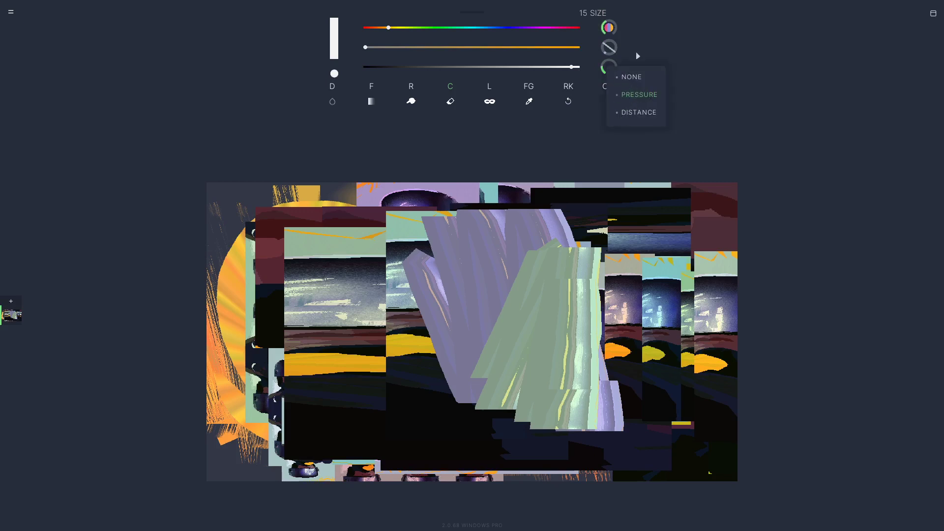
{"action": "mouse_move", "coordinate": [609, 67]}
{"action": "left_mouse_down"}
{"action": "mouse_move", "coordinate": [582, 76]}
{"action": "mouse_move", "coordinate": [582, 94]}
{"action": "mouse_move", "coordinate": [570, 36]}
{"action": "left_mouse_up"}
{"action": "mouse_move", "coordinate": [447, 261]}
{"action": "left_mouse_down"}
{"action": "mouse_move", "coordinate": [449, 247]}
{"action": "mouse_move", "coordinate": [399, 314]}
{"action": "left_mouse_up"}
{"action": "left_click_drag", "start_coordinate": [423, 47], "coordinate": [582, 47]}
{"action": "mouse_move", "coordinate": [529, 236]}
{"action": "left_mouse_down"}
{"action": "mouse_move", "coordinate": [556, 223]}
{"action": "mouse_move", "coordinate": [582, 241]}
{"action": "mouse_move", "coordinate": [610, 335]}
{"action": "left_mouse_up"}
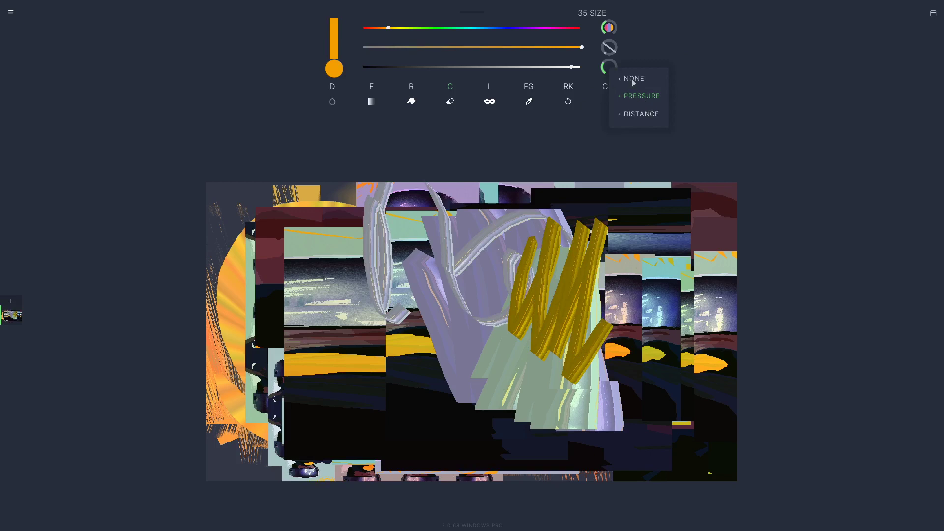
- Switch the size dynamics to Distance and paint tapering strokes across the canvas at size 35 and at size 177
{"action": "left_click", "coordinate": [630, 114]}
{"action": "mouse_move", "coordinate": [656, 249]}
{"action": "left_mouse_down"}
{"action": "mouse_move", "coordinate": [549, 407]}
{"action": "mouse_move", "coordinate": [231, 275]}
{"action": "mouse_move", "coordinate": [354, 256]}
{"action": "mouse_move", "coordinate": [419, 231]}
{"action": "mouse_move", "coordinate": [678, 351]}
{"action": "left_mouse_up"}
{"action": "left_click_drag", "start_coordinate": [609, 71], "coordinate": [628, 60]}
{"action": "mouse_move", "coordinate": [683, 224]}
{"action": "left_mouse_down"}
{"action": "mouse_move", "coordinate": [374, 361]}
{"action": "mouse_move", "coordinate": [420, 406]}
{"action": "left_mouse_up"}
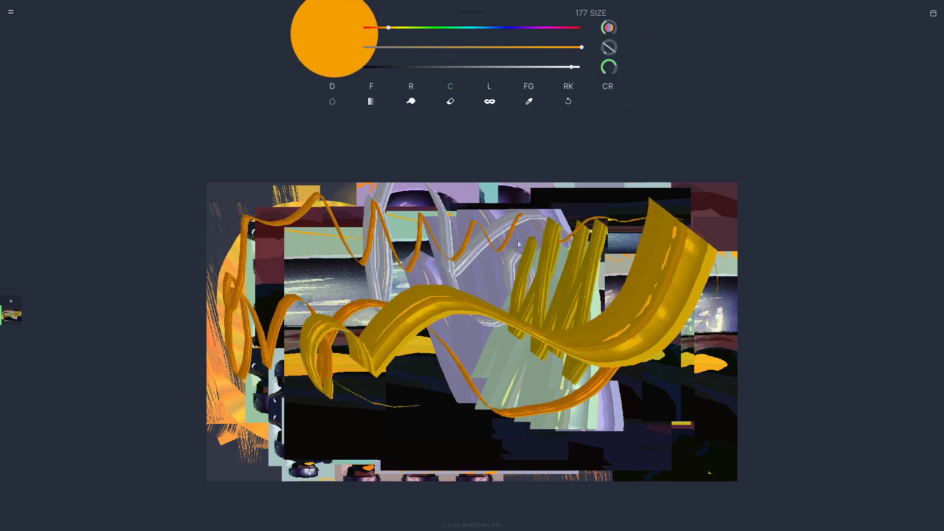
- Set the size dynamics to None and cover the canvas with broad orange strokes of constant size
{"action": "left_click", "coordinate": [612, 81]}
{"action": "left_click", "coordinate": [638, 82]}
{"action": "mouse_move", "coordinate": [468, 216]}
{"action": "left_mouse_down"}
{"action": "mouse_move", "coordinate": [443, 252]}
{"action": "mouse_move", "coordinate": [512, 313]}
{"action": "mouse_move", "coordinate": [608, 250]}
{"action": "mouse_move", "coordinate": [379, 206]}
{"action": "mouse_move", "coordinate": [305, 374]}
{"action": "mouse_move", "coordinate": [468, 413]}
{"action": "mouse_move", "coordinate": [683, 341]}
{"action": "left_mouse_up"}
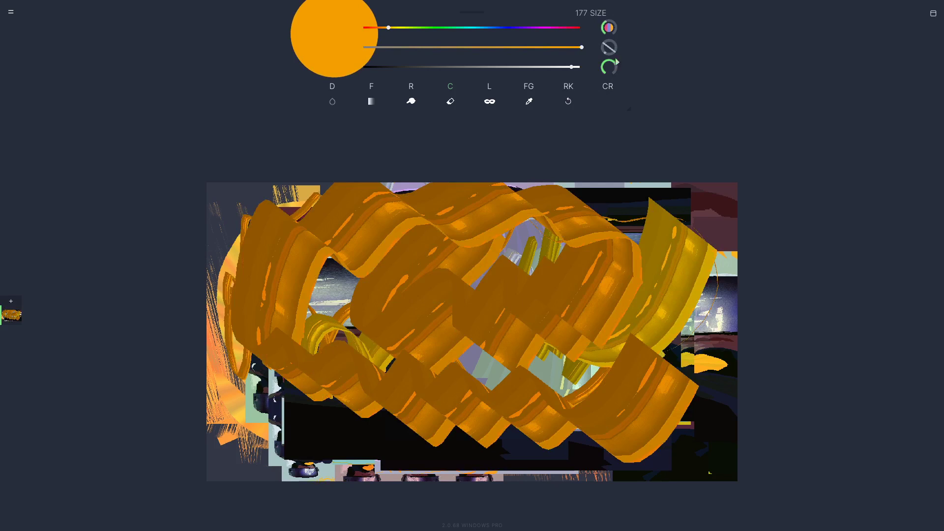
- Paint strokes over the right half while varying the brush rotation, including 23, 314 and 255 degrees
{"action": "mouse_move", "coordinate": [610, 49]}
{"action": "left_mouse_down"}
{"action": "mouse_move", "coordinate": [605, 57]}
{"action": "mouse_move", "coordinate": [623, 72]}
{"action": "left_mouse_up"}
{"action": "left_click_drag", "start_coordinate": [540, 209], "coordinate": [650, 348]}
{"action": "left_click_drag", "start_coordinate": [608, 58], "coordinate": [603, 106]}
{"action": "left_click_drag", "start_coordinate": [607, 211], "coordinate": [586, 283]}
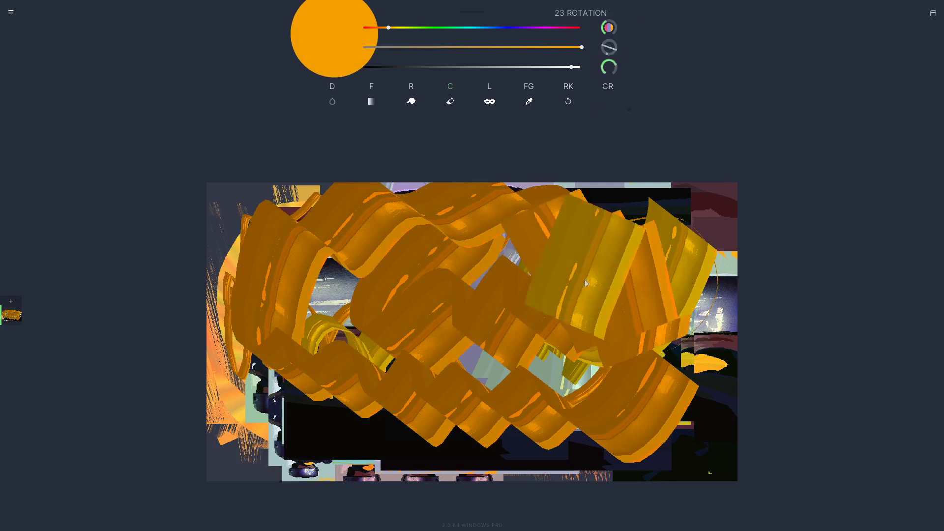
{"action": "left_click_drag", "start_coordinate": [610, 50], "coordinate": [629, 67]}
{"action": "left_click_drag", "start_coordinate": [628, 213], "coordinate": [714, 250]}
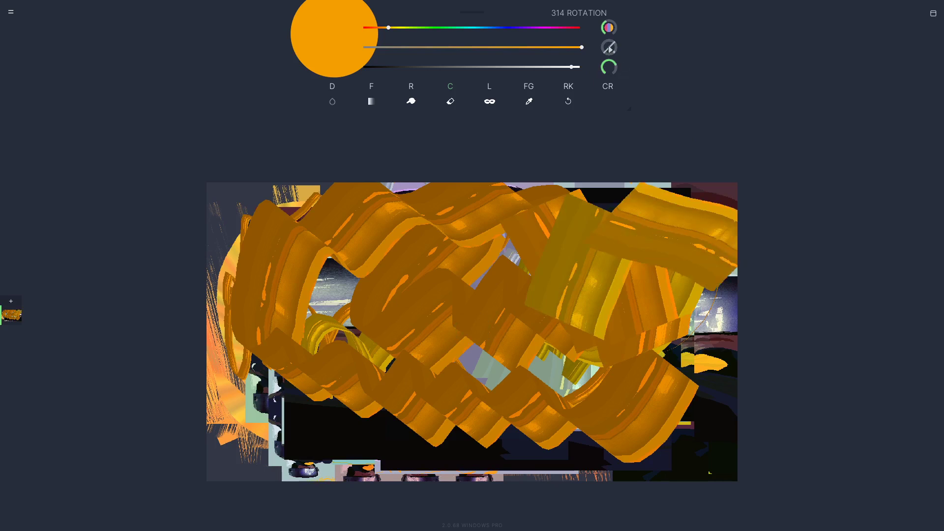
{"action": "left_click_drag", "start_coordinate": [609, 47], "coordinate": [609, 74]}
{"action": "left_click_drag", "start_coordinate": [555, 250], "coordinate": [685, 163]}
{"action": "left_click_drag", "start_coordinate": [470, 284], "coordinate": [621, 345]}
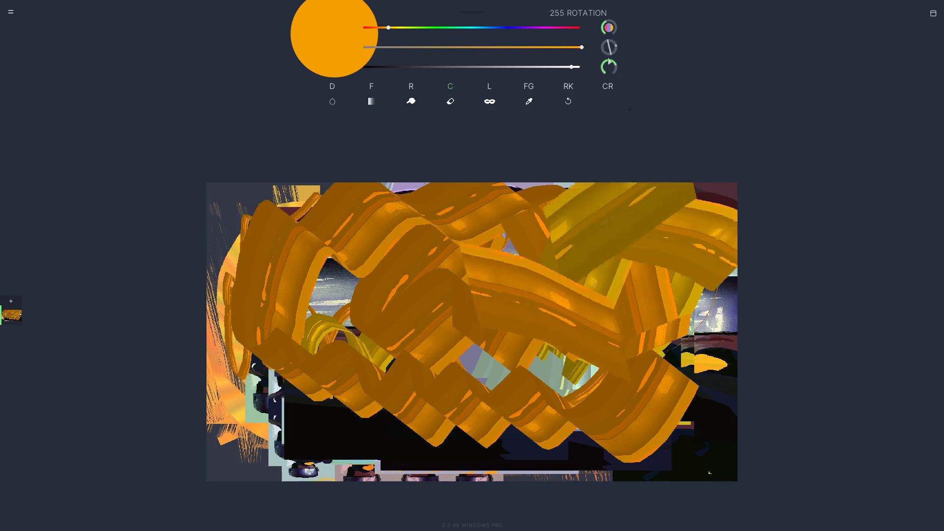
- Set the rotation mode to Follow with rotation 0 and paint a broad looping stroke over the canvas
{"action": "left_click", "coordinate": [612, 52]}
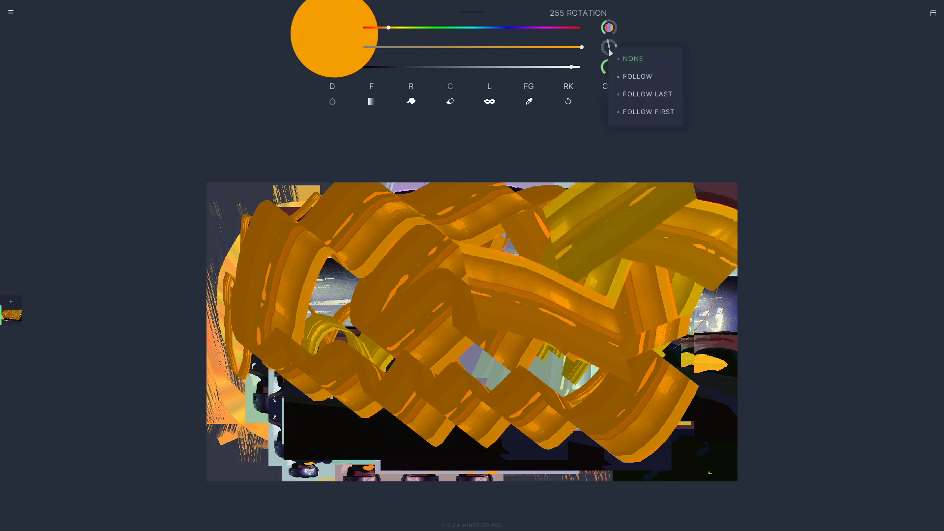
{"action": "left_click", "coordinate": [632, 78]}
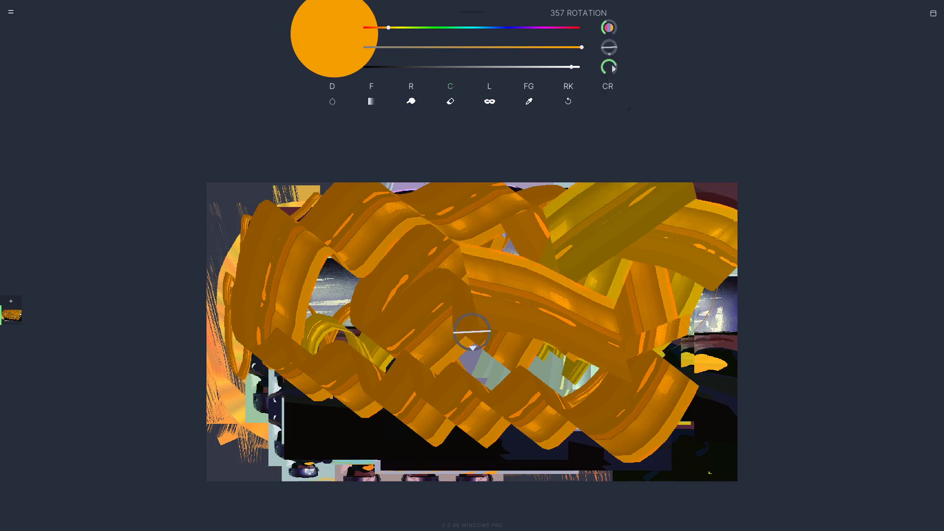
{"action": "mouse_move", "coordinate": [491, 295]}
{"action": "left_mouse_down"}
{"action": "mouse_move", "coordinate": [482, 394]}
{"action": "mouse_move", "coordinate": [566, 197]}
{"action": "mouse_move", "coordinate": [285, 345]}
{"action": "mouse_move", "coordinate": [593, 428]}
{"action": "mouse_move", "coordinate": [374, 276]}
{"action": "mouse_move", "coordinate": [463, 403]}
{"action": "left_mouse_up"}
- Change the colour to pale green, give the Chisel brush its scratchy square texture, and paint circular strokes over the middle
{"action": "left_click_drag", "start_coordinate": [471, 45], "coordinate": [392, 47]}
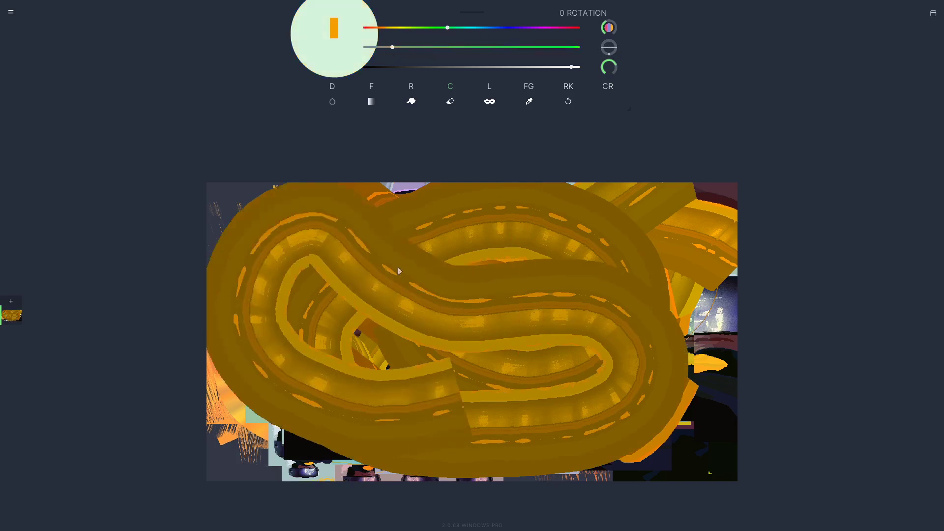
{"action": "left_click_drag", "start_coordinate": [398, 271], "coordinate": [454, 301]}
{"action": "left_click", "coordinate": [462, 100]}
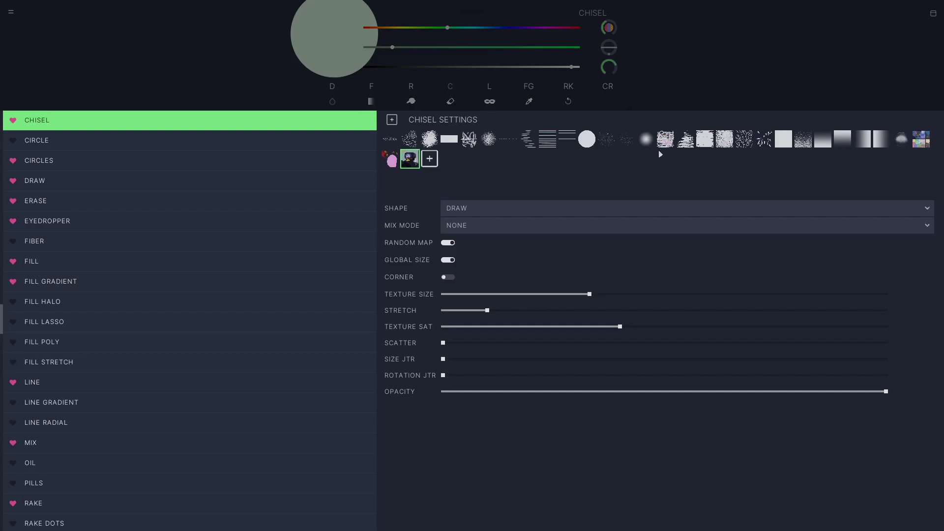
{"action": "left_click", "coordinate": [666, 144]}
{"action": "mouse_move", "coordinate": [471, 264]}
{"action": "left_mouse_down"}
{"action": "mouse_move", "coordinate": [587, 320]}
{"action": "mouse_move", "coordinate": [364, 333]}
{"action": "mouse_move", "coordinate": [592, 349]}
{"action": "mouse_move", "coordinate": [334, 315]}
{"action": "mouse_move", "coordinate": [418, 393]}
{"action": "left_mouse_up"}
- Paint sample strokes with the rotation mode set to Follow Last and with it set to Follow First
{"action": "left_click", "coordinate": [610, 52]}
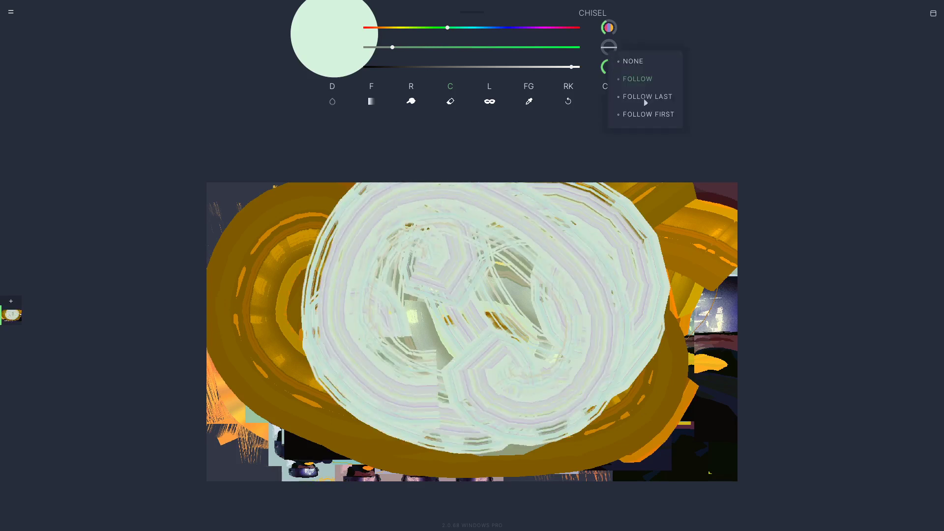
{"action": "left_click", "coordinate": [642, 100]}
{"action": "mouse_move", "coordinate": [728, 273]}
{"action": "left_mouse_down"}
{"action": "mouse_move", "coordinate": [659, 300]}
{"action": "mouse_move", "coordinate": [565, 384]}
{"action": "mouse_move", "coordinate": [345, 206]}
{"action": "mouse_move", "coordinate": [153, 272]}
{"action": "mouse_move", "coordinate": [528, 265]}
{"action": "left_mouse_up"}
{"action": "left_click", "coordinate": [610, 50]}
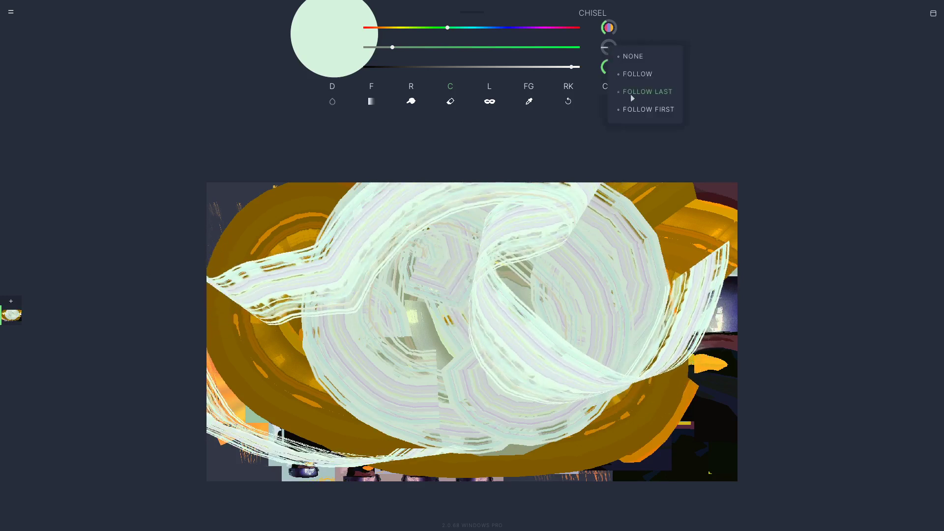
{"action": "left_click", "coordinate": [643, 108]}
{"action": "mouse_move", "coordinate": [561, 232]}
{"action": "left_mouse_down"}
{"action": "mouse_move", "coordinate": [413, 214]}
{"action": "mouse_move", "coordinate": [465, 373]}
{"action": "mouse_move", "coordinate": [666, 322]}
{"action": "mouse_move", "coordinate": [590, 246]}
{"action": "left_mouse_up"}
- Adjust the colour jitter and lower the Chisel brush's texture saturation
{"action": "left_click", "coordinate": [609, 28]}
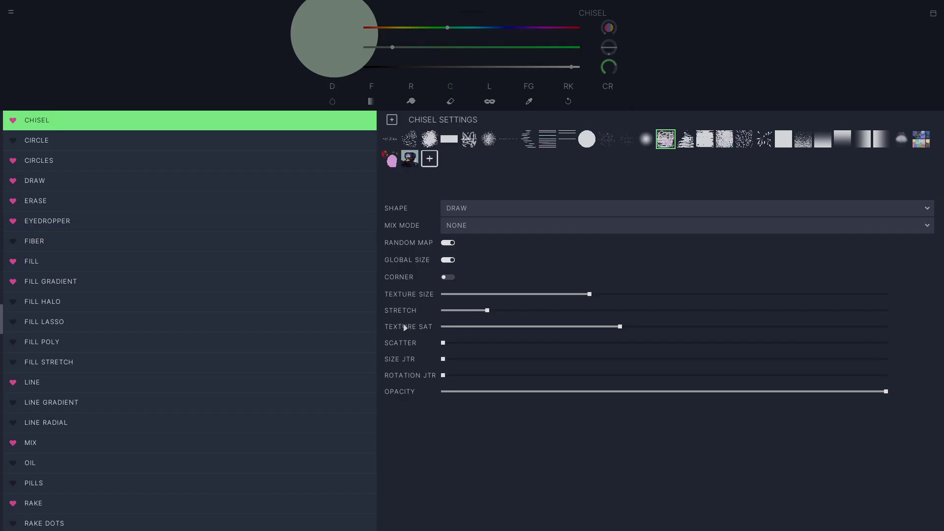
{"action": "left_click_drag", "start_coordinate": [494, 327], "coordinate": [458, 335]}
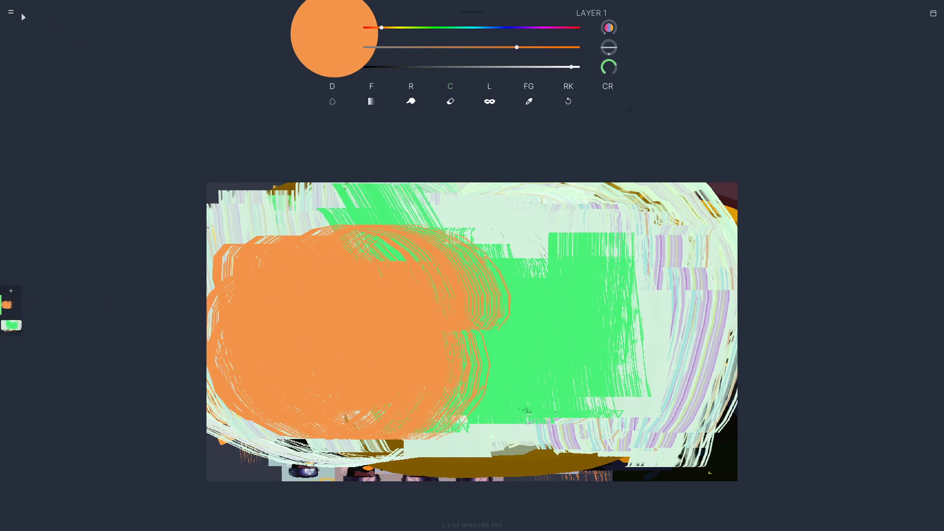
- Display the hotkey list, and use the layer hotkeys to shrink the orange layer and move it to the canvas centre
{"action": "left_click", "coordinate": [10, 10]}
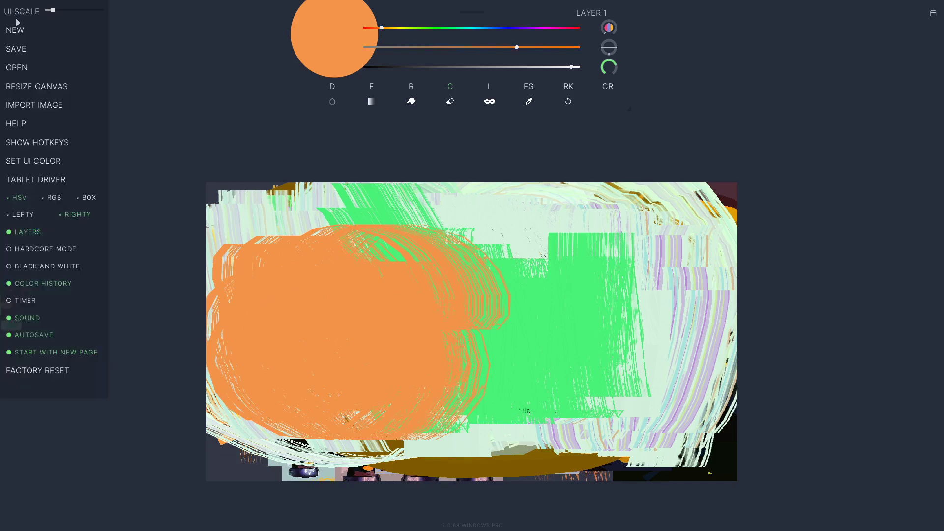
{"action": "left_click", "coordinate": [47, 144]}
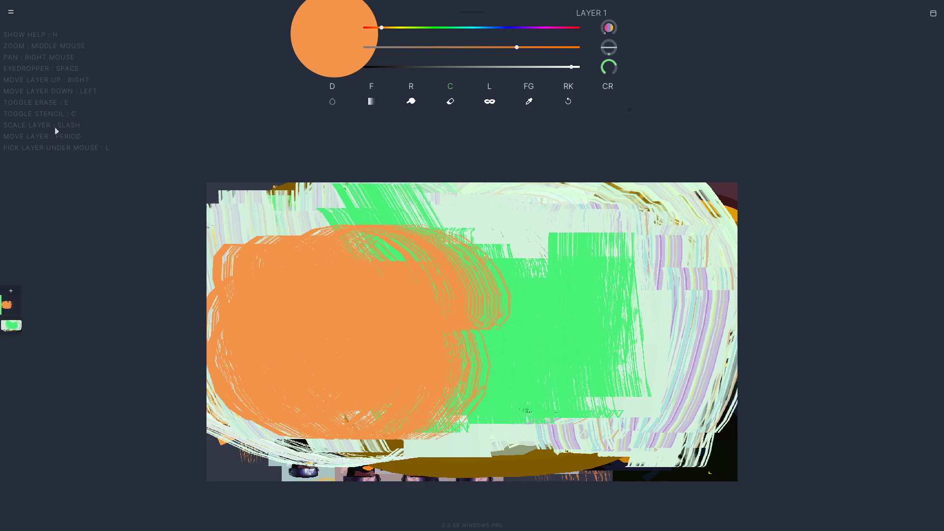
{"action": "key", "text": "slash"}
{"action": "mouse_move", "coordinate": [543, 338]}
{"action": "left_mouse_down"}
{"action": "mouse_move", "coordinate": [480, 339]}
{"action": "mouse_move", "coordinate": [593, 339]}
{"action": "mouse_move", "coordinate": [483, 340]}
{"action": "mouse_move", "coordinate": [529, 346]}
{"action": "left_mouse_up"}
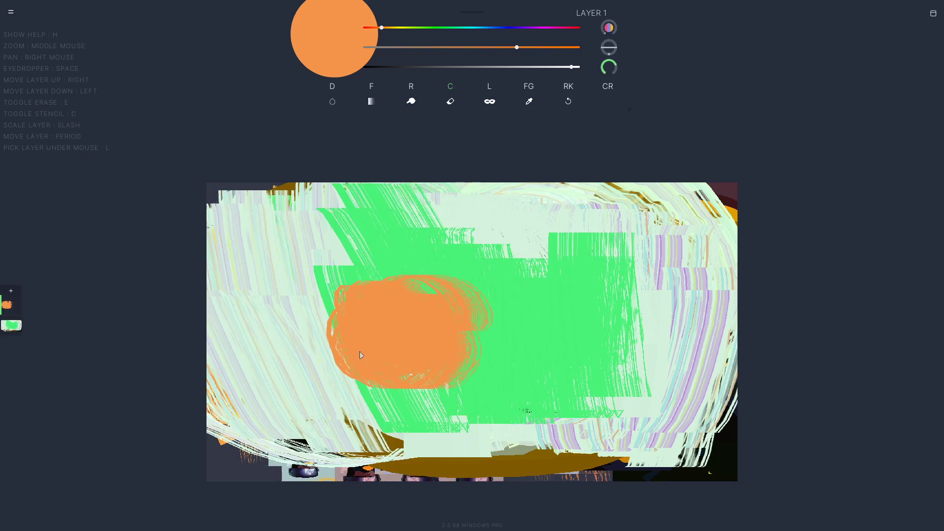
{"action": "key", "text": "period"}
{"action": "left_click_drag", "start_coordinate": [360, 353], "coordinate": [441, 345]}
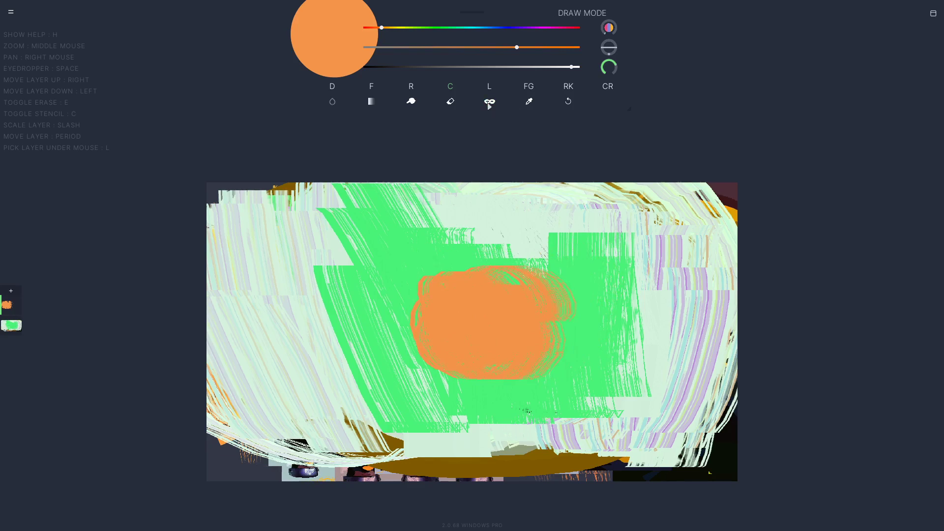
- Turn on stencil mode, change the colour to lime green, and paint over the orange shape
{"action": "left_click", "coordinate": [489, 104]}
{"action": "left_click_drag", "start_coordinate": [400, 35], "coordinate": [425, 34]}
{"action": "left_click_drag", "start_coordinate": [498, 282], "coordinate": [472, 369]}
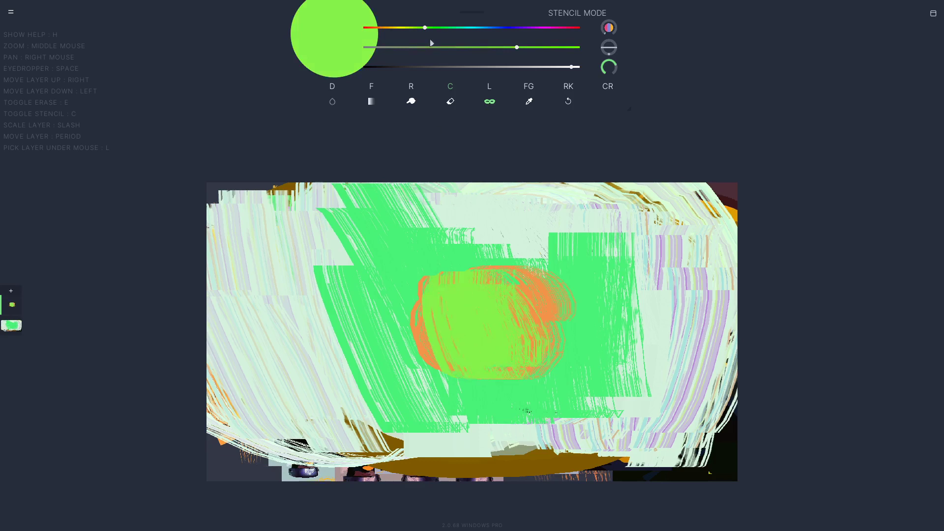
- Change the colour to red and then to pale pink, painting each over the centre shape in stencil mode
{"action": "left_click_drag", "start_coordinate": [425, 30], "coordinate": [366, 30]}
{"action": "mouse_move", "coordinate": [432, 286]}
{"action": "left_mouse_down"}
{"action": "mouse_move", "coordinate": [450, 346]}
{"action": "mouse_move", "coordinate": [551, 344]}
{"action": "mouse_move", "coordinate": [492, 376]}
{"action": "left_mouse_up"}
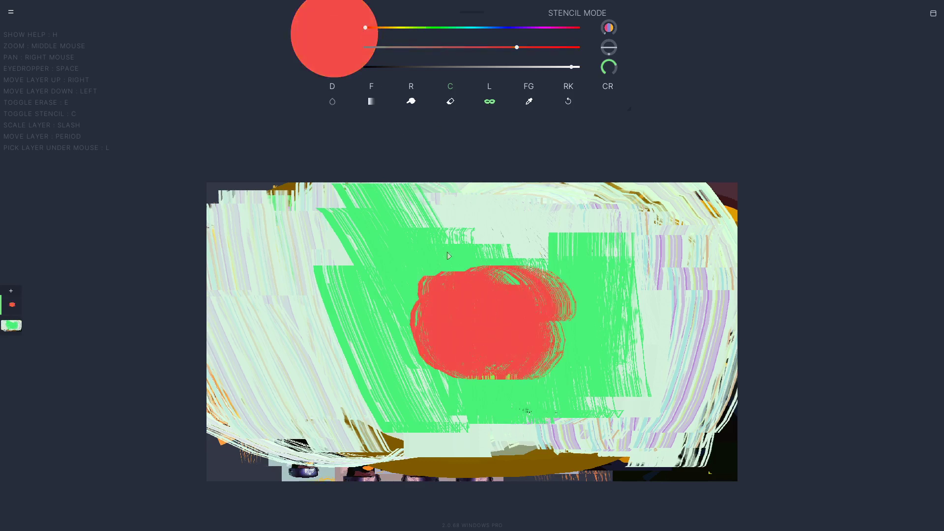
{"action": "left_click", "coordinate": [407, 46]}
{"action": "mouse_move", "coordinate": [415, 275]}
{"action": "left_mouse_down"}
{"action": "mouse_move", "coordinate": [497, 345]}
{"action": "mouse_move", "coordinate": [529, 315]}
{"action": "left_mouse_up"}
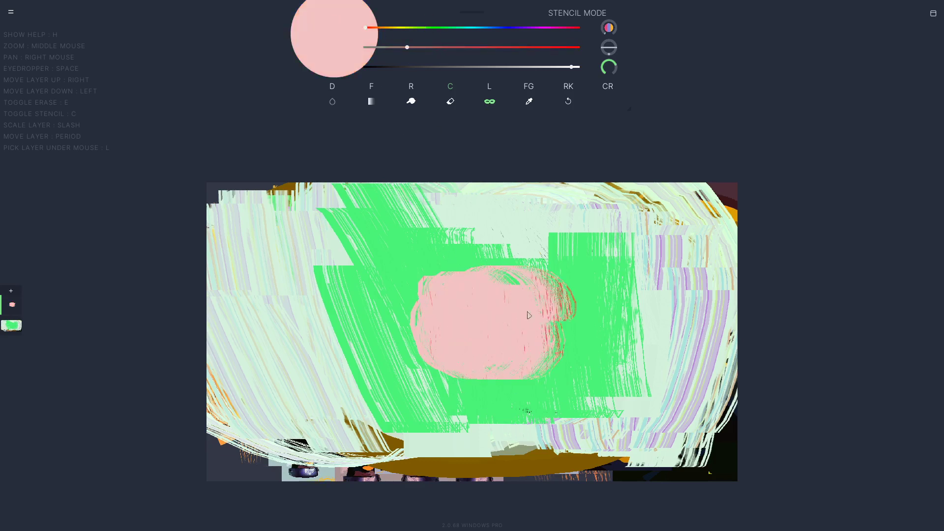
{"action": "key", "text": "ctrl+z"}
{"action": "mouse_move", "coordinate": [423, 290]}
{"action": "left_mouse_down"}
{"action": "mouse_move", "coordinate": [478, 379]}
{"action": "mouse_move", "coordinate": [407, 247]}
{"action": "mouse_move", "coordinate": [426, 297]}
{"action": "mouse_move", "coordinate": [399, 275]}
{"action": "mouse_move", "coordinate": [490, 394]}
{"action": "left_mouse_up"}
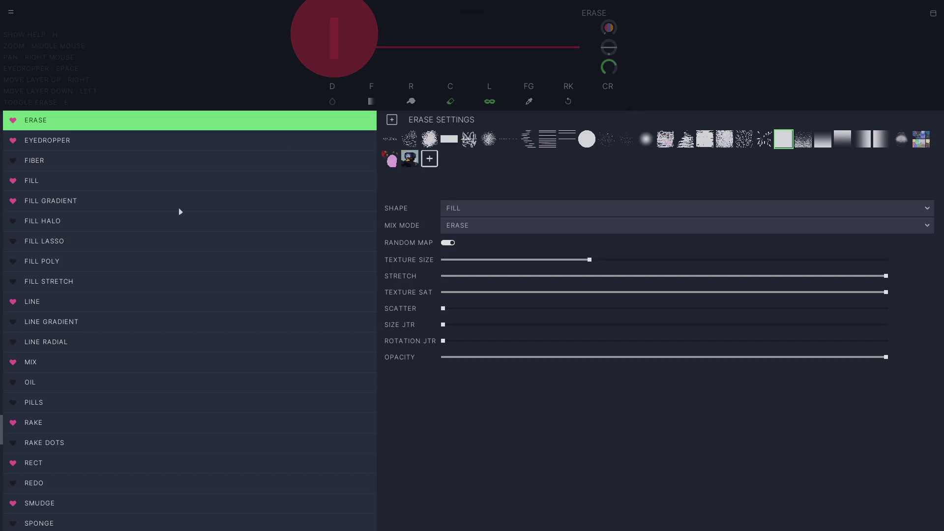
- Try the Erase brush with its mix mode set to None by painting strokes across the ring, and undo them
{"action": "left_click", "coordinate": [445, 228]}
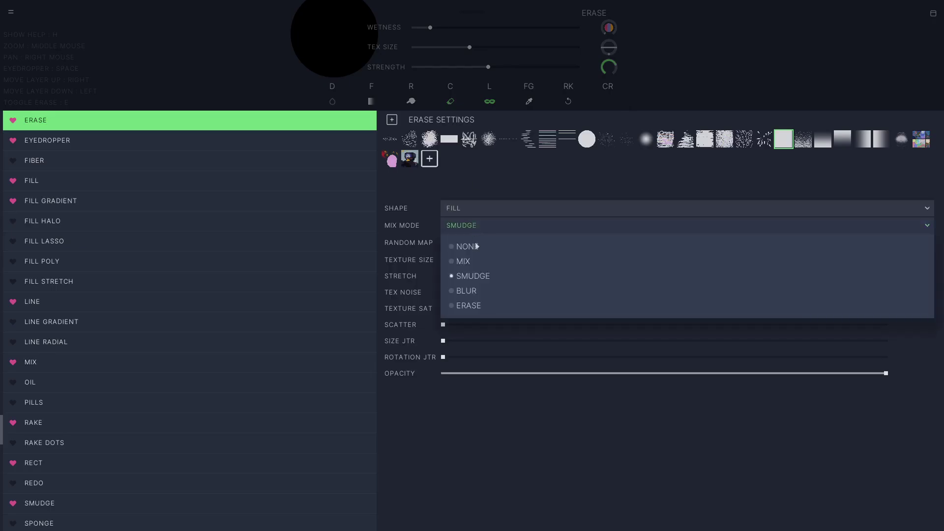
{"action": "left_click", "coordinate": [471, 246]}
{"action": "mouse_move", "coordinate": [472, 286]}
{"action": "left_mouse_down"}
{"action": "mouse_move", "coordinate": [512, 290]}
{"action": "mouse_move", "coordinate": [554, 338]}
{"action": "mouse_move", "coordinate": [573, 259]}
{"action": "left_mouse_up"}
{"action": "left_click", "coordinate": [568, 101]}
{"action": "left_click_drag", "start_coordinate": [475, 47], "coordinate": [563, 47]}
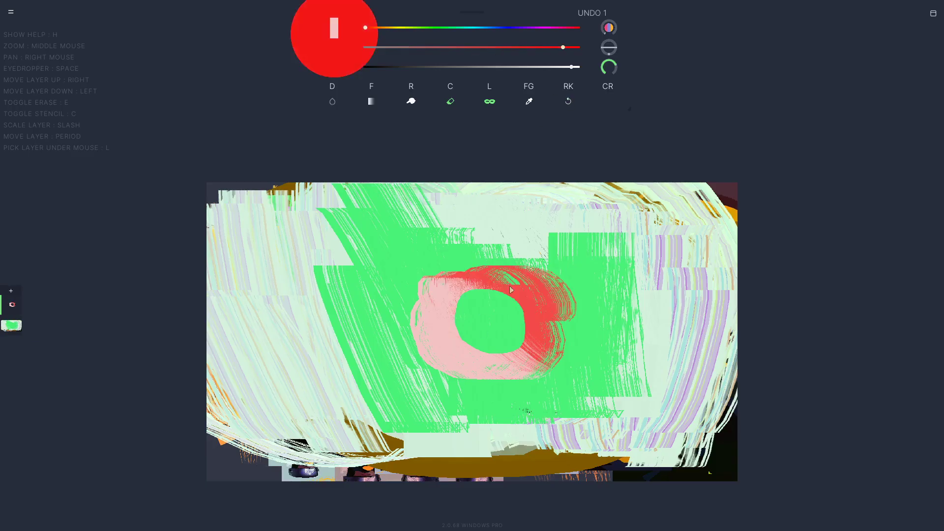
{"action": "mouse_move", "coordinate": [529, 337]}
{"action": "left_mouse_down"}
{"action": "mouse_move", "coordinate": [518, 262]}
{"action": "mouse_move", "coordinate": [433, 295]}
{"action": "mouse_move", "coordinate": [443, 318]}
{"action": "left_mouse_up"}
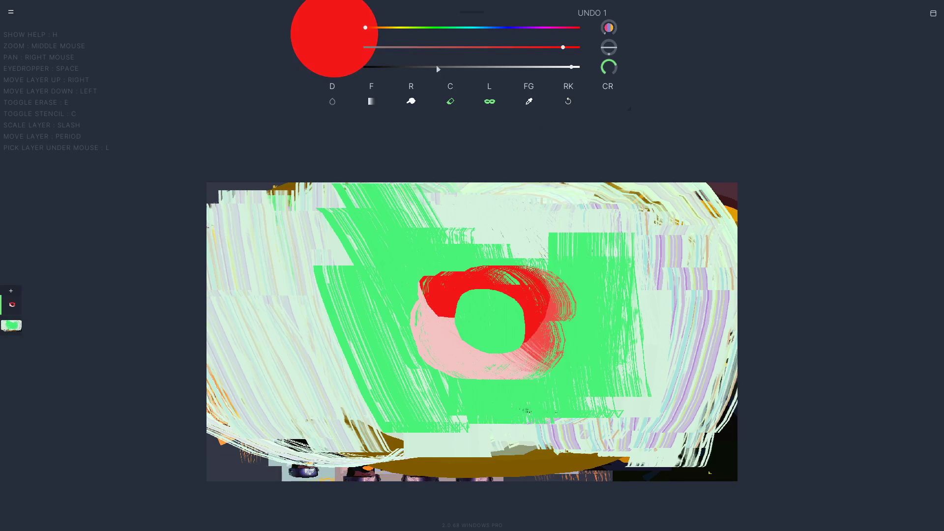
{"action": "left_click", "coordinate": [569, 104]}
- Set the Erase brush's mix mode back to Erase
{"action": "left_click", "coordinate": [451, 103]}
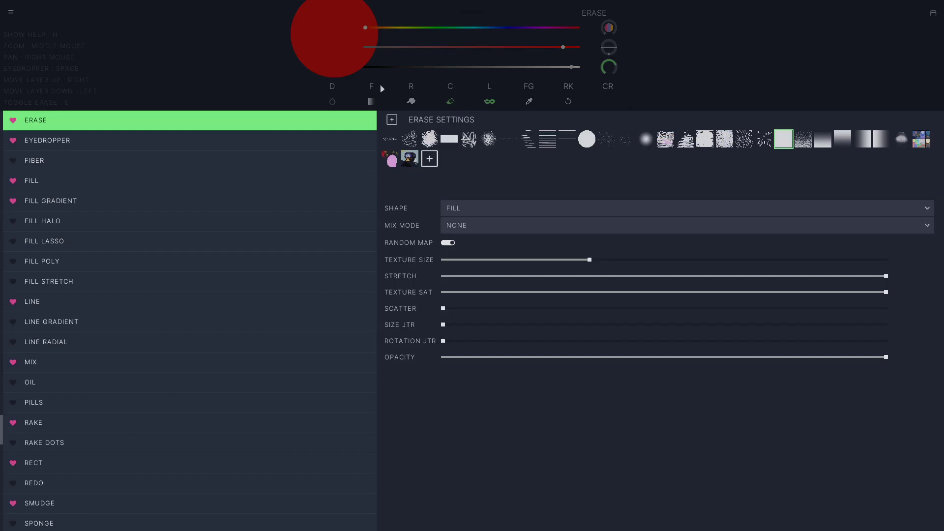
{"action": "left_click", "coordinate": [478, 229]}
{"action": "left_click", "coordinate": [481, 307]}
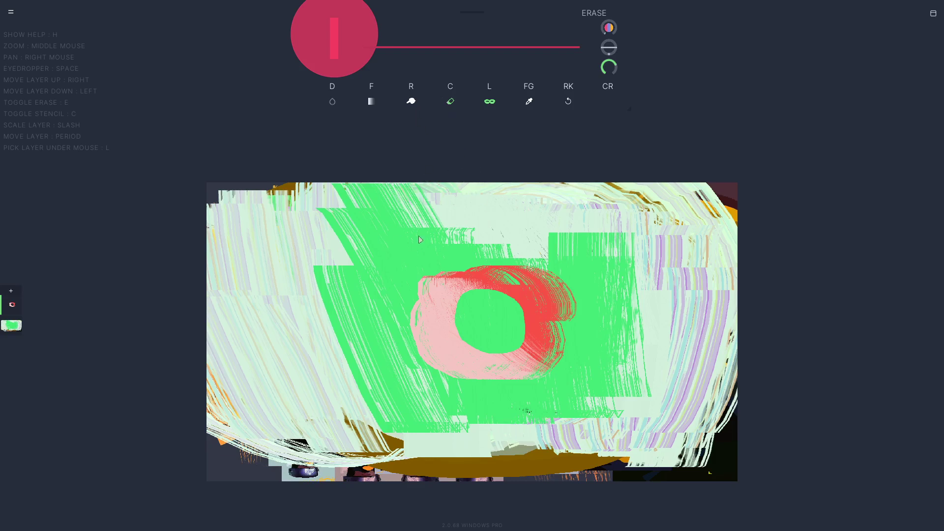
- Add a layer clipped to the ring layer and shift its yellow Chisel paint within the ring
{"action": "left_click", "coordinate": [11, 291]}
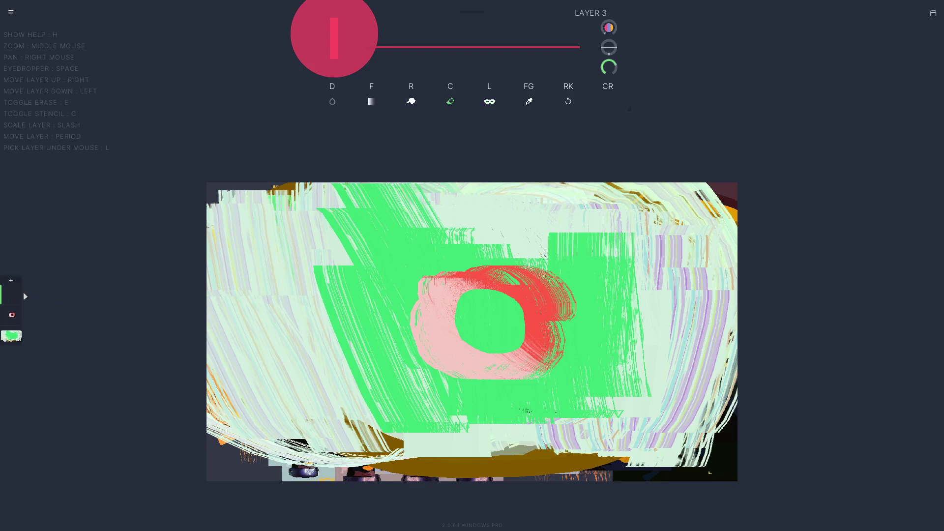
{"action": "left_click", "coordinate": [409, 90]}
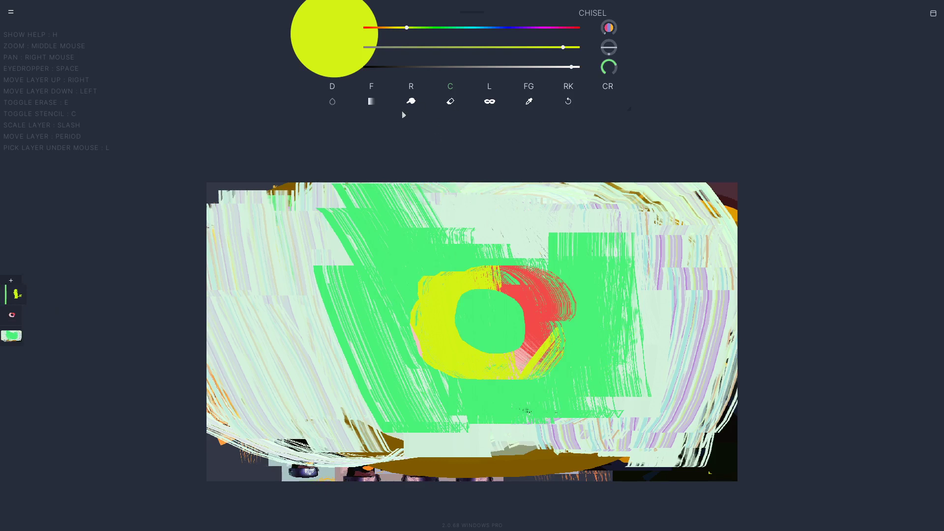
{"action": "key", "text": "period"}
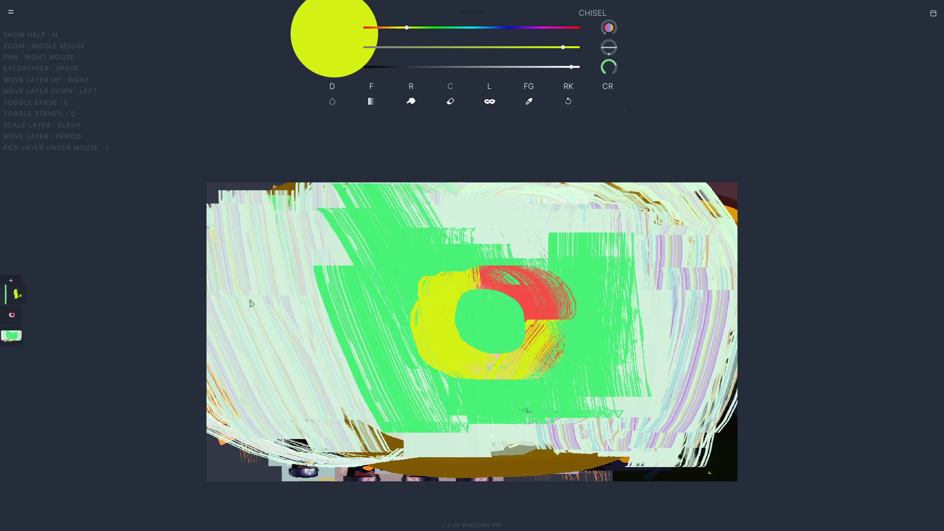
- Select the ring layer and move it with its clipped yellow paint to the canvas's upper-right area
{"action": "left_click", "coordinate": [20, 321]}
{"action": "key", "text": "period"}
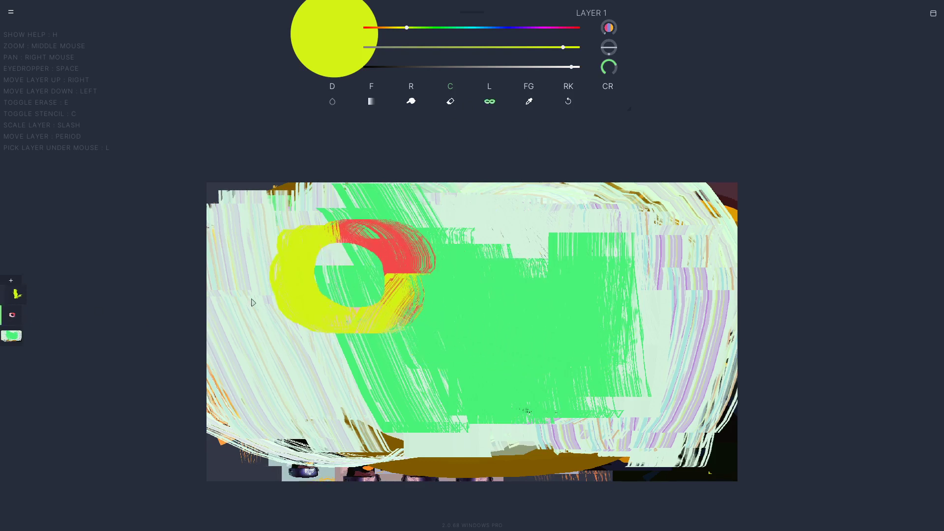
{"action": "key", "text": "slash"}
{"action": "left_click_drag", "start_coordinate": [570, 319], "coordinate": [521, 281]}
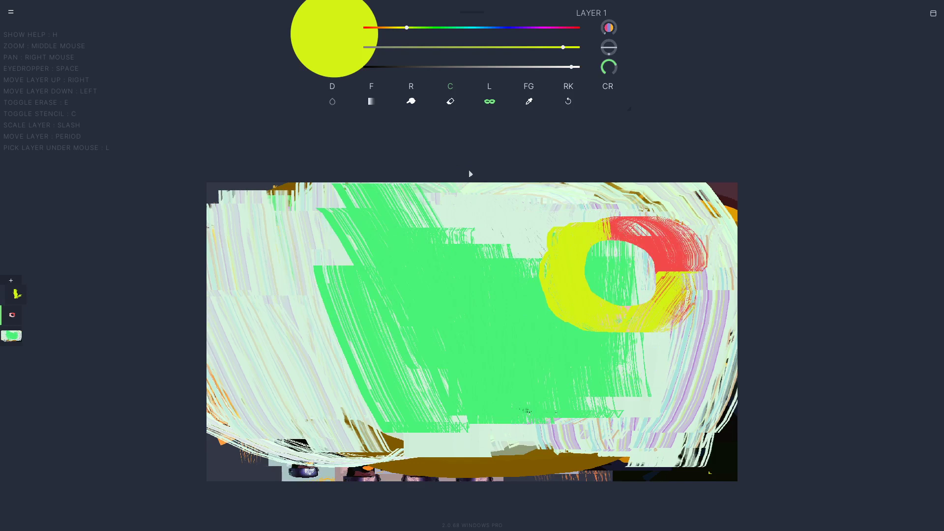
- Duplicate the ring layer and move the original ring with its yellow paint to the left half of the canvas
{"action": "left_click", "coordinate": [13, 319]}
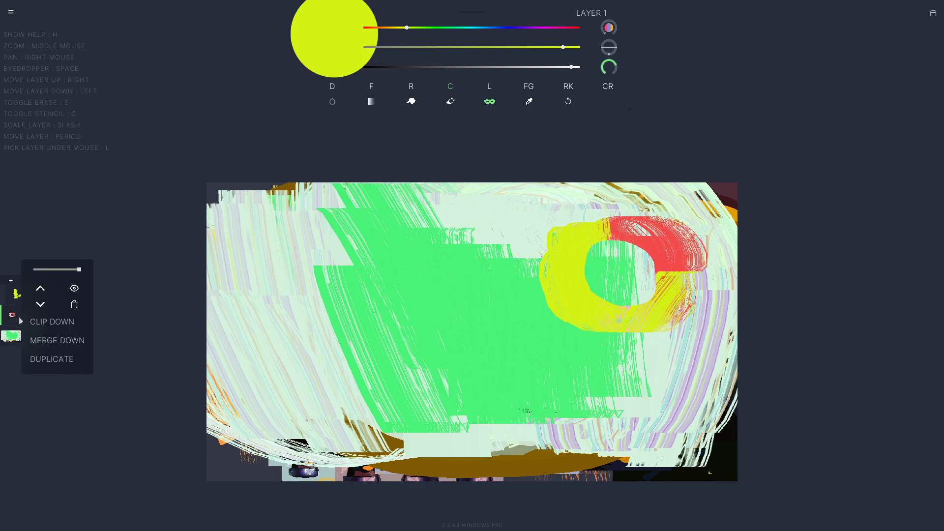
{"action": "left_click", "coordinate": [44, 364]}
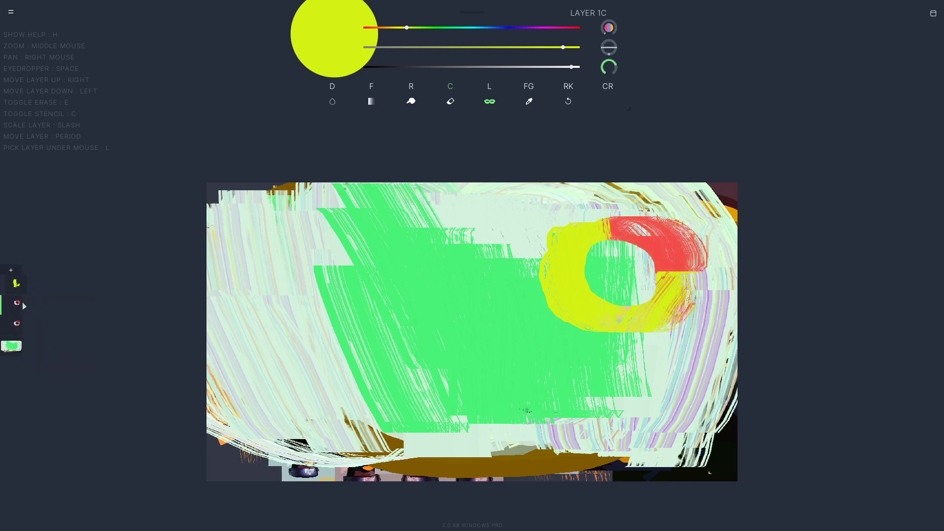
{"action": "left_click", "coordinate": [16, 332]}
{"action": "key", "text": "period"}
{"action": "left_click_drag", "start_coordinate": [641, 341], "coordinate": [332, 359]}
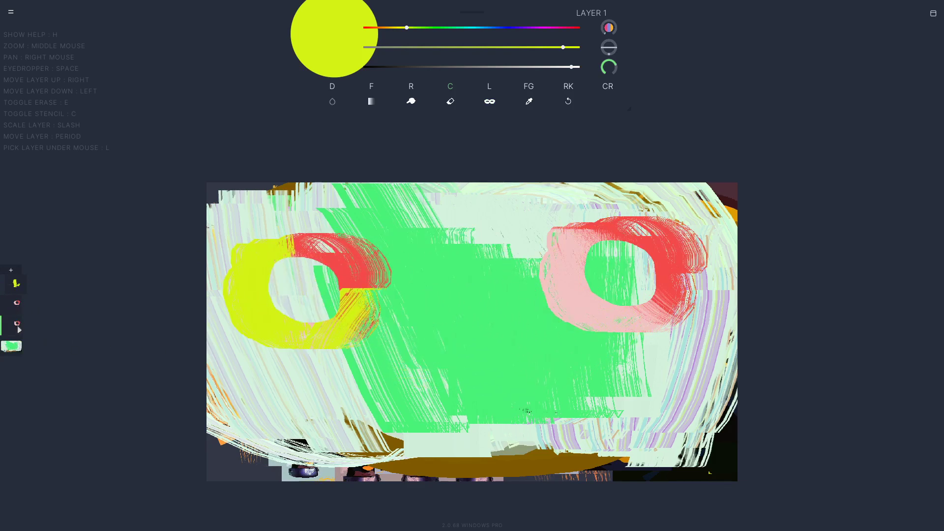
{"action": "key", "text": "period"}
{"action": "left_click_drag", "start_coordinate": [292, 313], "coordinate": [369, 352]}
- Duplicate the background layer, and shrink and move the copy to the lower-right part of the canvas
{"action": "left_click", "coordinate": [18, 350]}
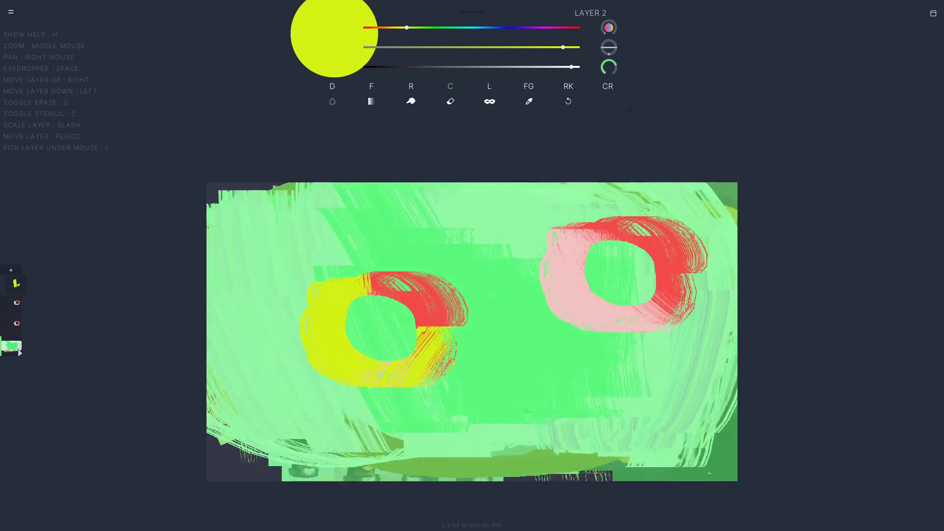
{"action": "right_click", "coordinate": [19, 351]}
{"action": "left_click", "coordinate": [57, 394]}
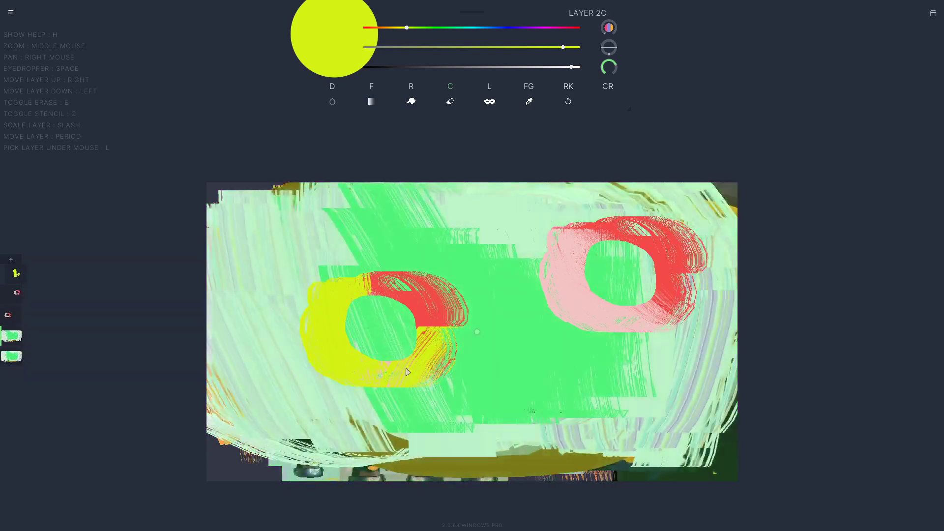
{"action": "key", "text": "period"}
{"action": "left_click_drag", "start_coordinate": [406, 372], "coordinate": [526, 416]}
{"action": "key", "text": "slash"}
{"action": "key", "text": "period"}
- Hide and show the duplicated background layer, and move it up above the left ring's layer in the stack
{"action": "left_click", "coordinate": [11, 338]}
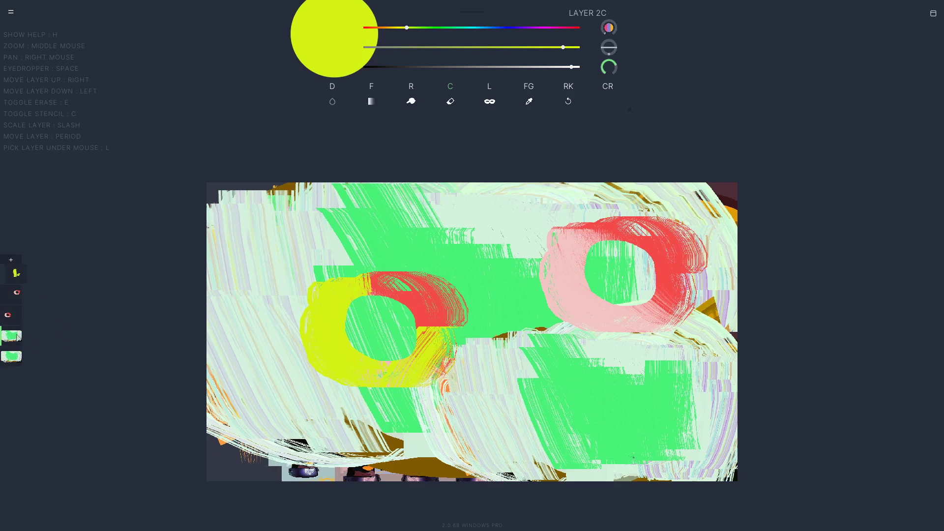
{"action": "left_click", "coordinate": [11, 336]}
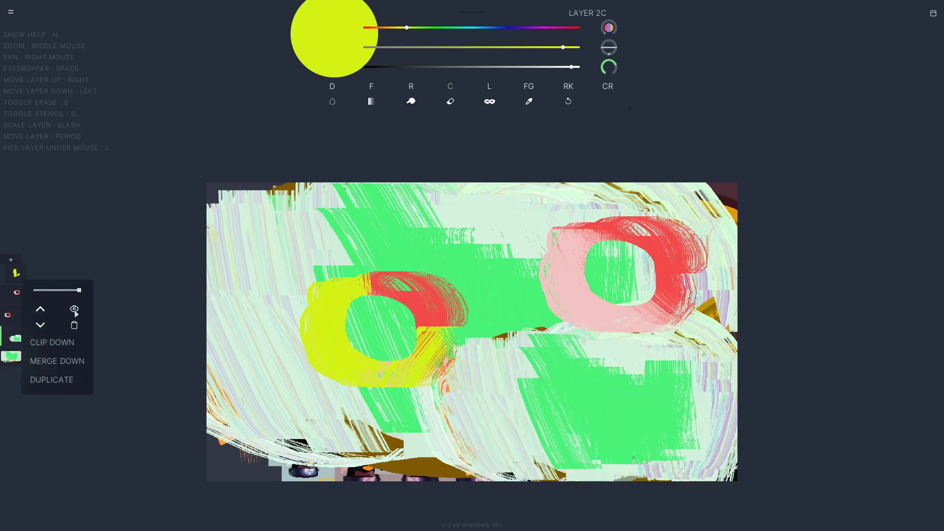
{"action": "left_click", "coordinate": [75, 310]}
{"action": "left_click", "coordinate": [74, 310]}
{"action": "left_click", "coordinate": [41, 310]}
{"action": "left_click", "coordinate": [20, 319]}
{"action": "left_click", "coordinate": [41, 305]}
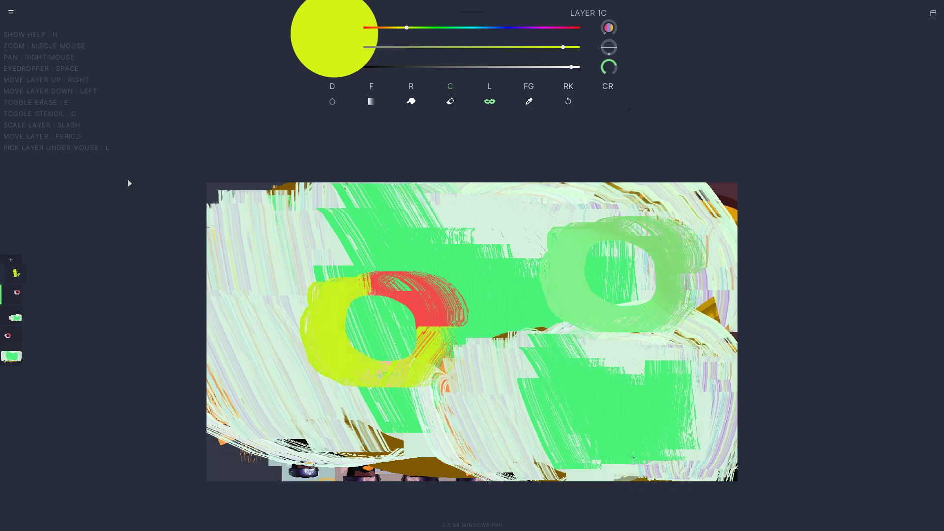
- Cycle the layer selection down and up through the stack
{"action": "key", "text": "Down"}
{"action": "key", "text": "Down"}
{"action": "key", "text": "Down"}
{"action": "key", "text": "Up"}
{"action": "key", "text": "Up"}
{"action": "key", "text": "Up"}
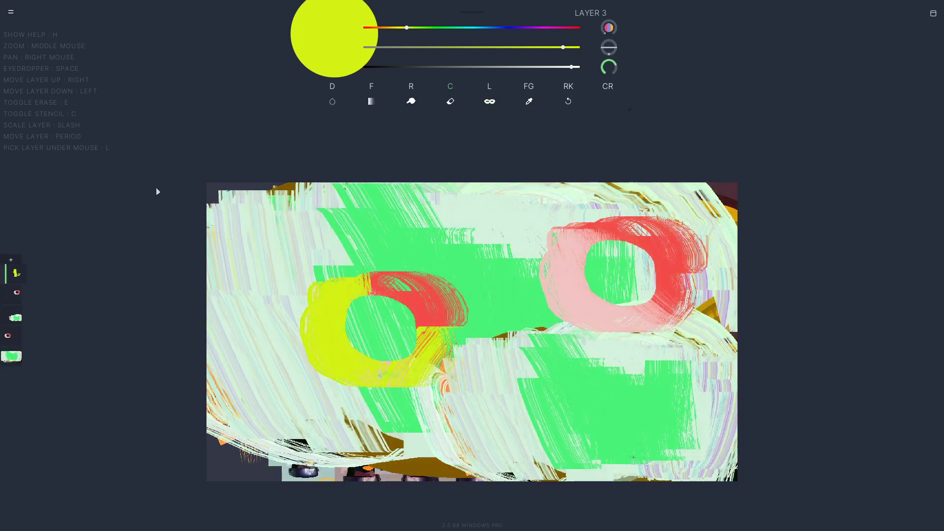
{"action": "key", "text": "Down"}
{"action": "key", "text": "Down"}
{"action": "key", "text": "Down"}
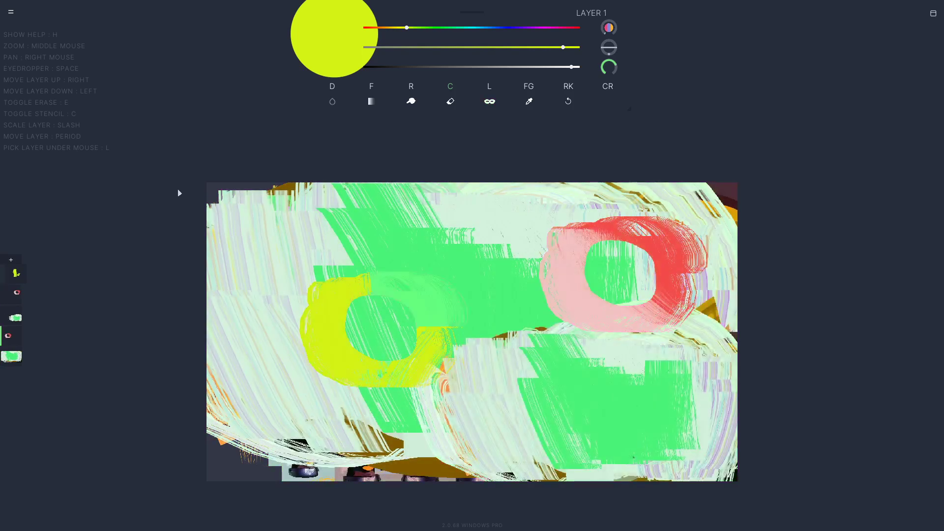
{"action": "key", "text": "Up"}
{"action": "key", "text": "Up"}
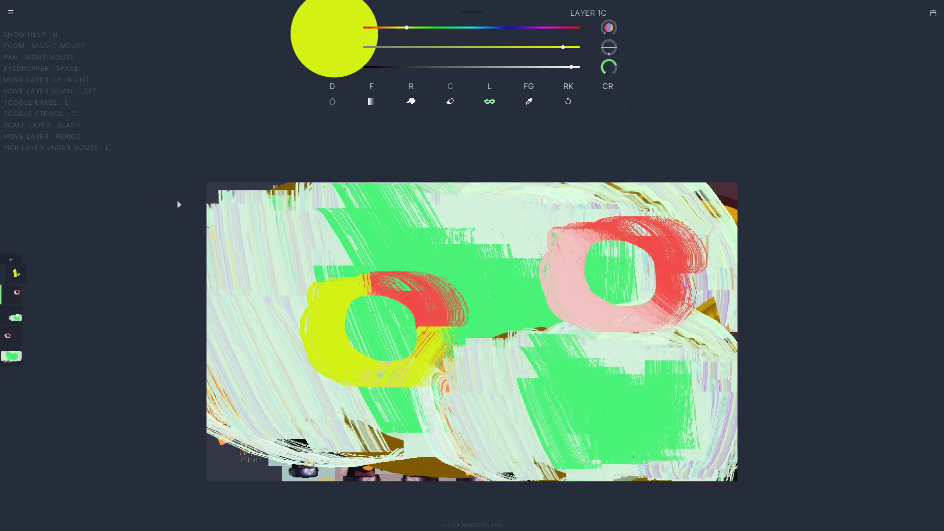
{"action": "key", "text": "Down"}
- Pick layers directly from the artwork under the pointer, including the duplicated background layer
{"action": "key", "text": "l"}
{"action": "key", "text": "l"}
{"action": "key", "text": "l"}
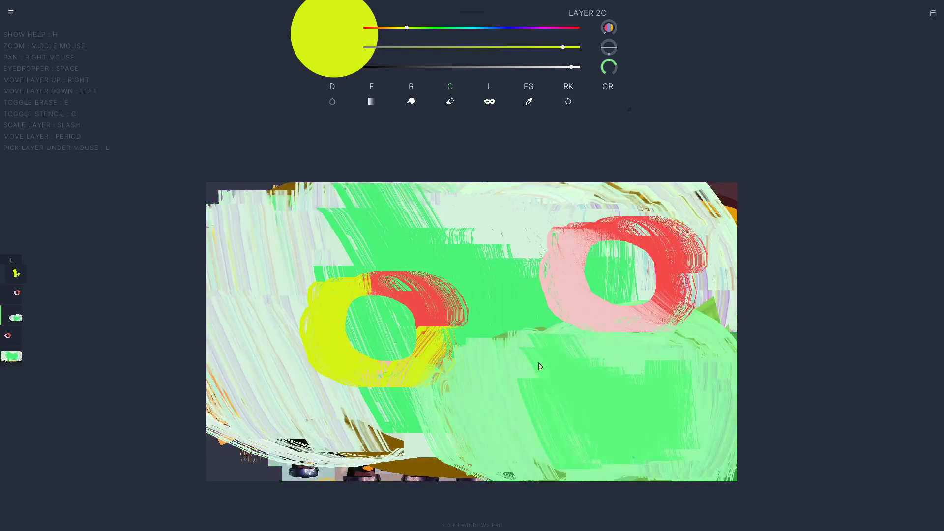
{"action": "key", "text": "Up"}
{"action": "key", "text": "Up"}
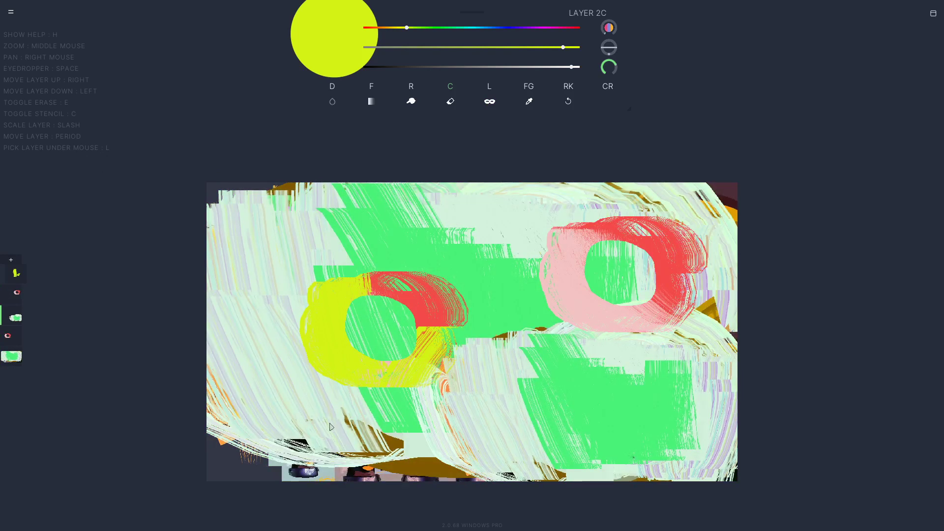
- Move the duplicated background layer slightly left on the canvas
{"action": "key", "text": "period"}
{"action": "left_click_drag", "start_coordinate": [323, 419], "coordinate": [276, 405]}
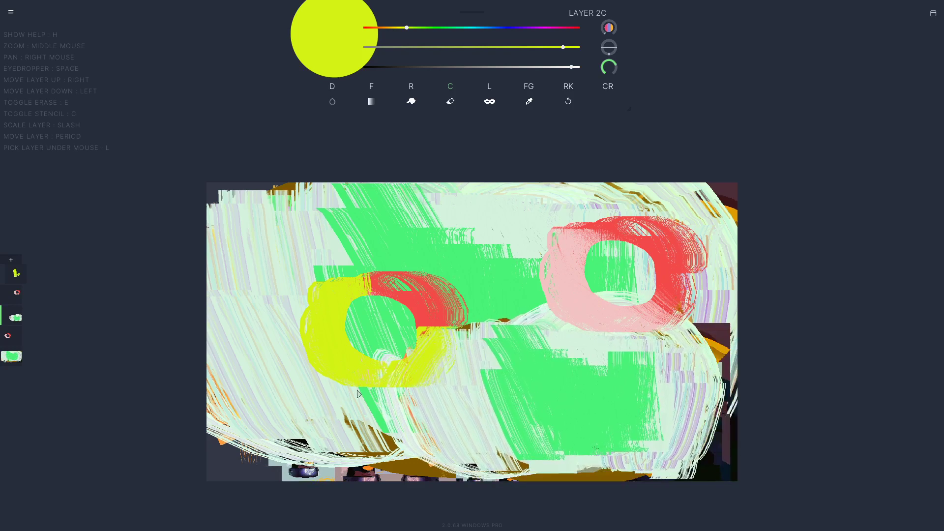
{"action": "left_click_drag", "start_coordinate": [359, 392], "coordinate": [369, 413]}
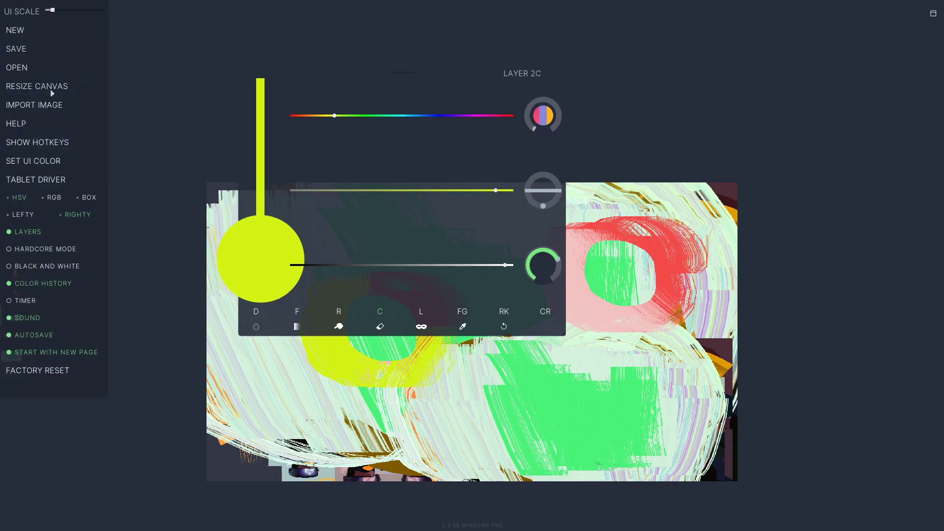
- Switch the colour picker to Box and resize the brush panel to a narrower, taller shape
{"action": "left_click", "coordinate": [68, 196]}
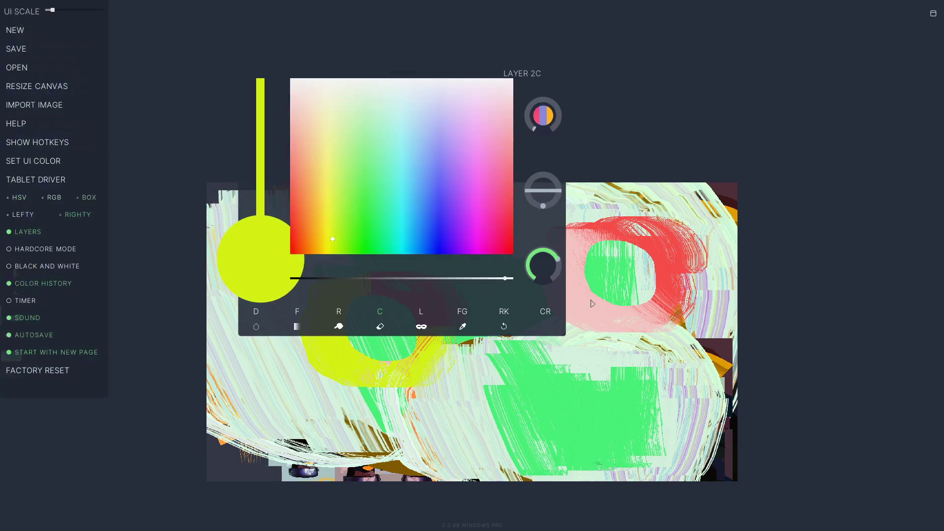
{"action": "left_click", "coordinate": [565, 335]}
{"action": "left_click_drag", "start_coordinate": [565, 336], "coordinate": [505, 384]}
- Enable the Black and White option, toggle the greyscale view, and paint a Chisel stroke beside the upper-right ring
{"action": "mouse_move", "coordinate": [11, 11]}
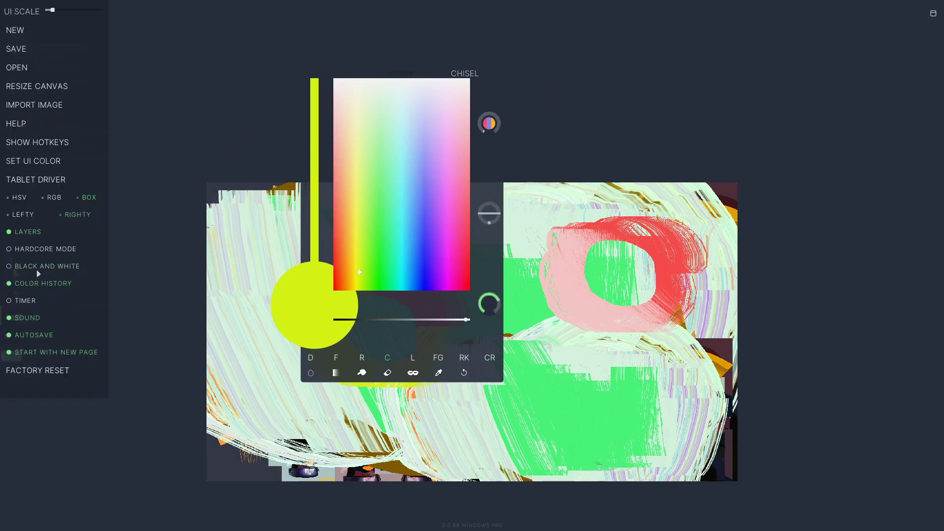
{"action": "left_click", "coordinate": [310, 70]}
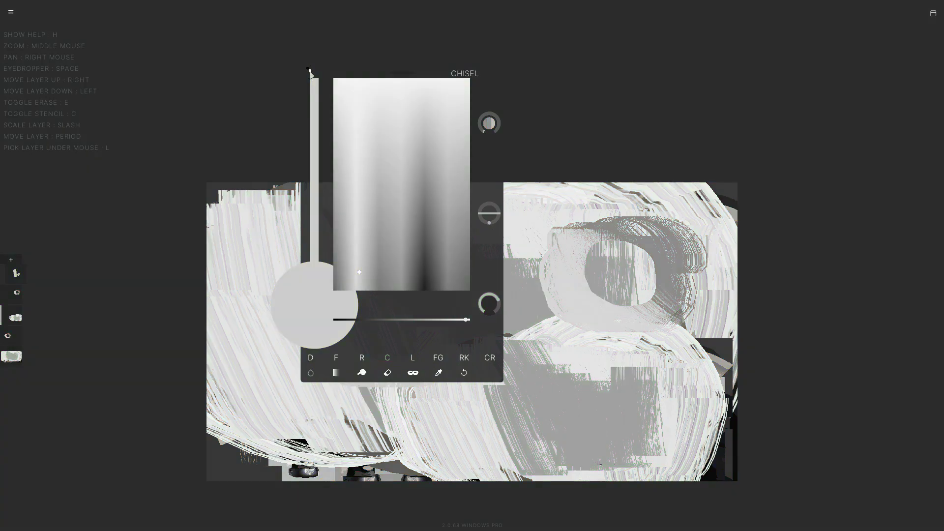
{"action": "left_click", "coordinate": [310, 71]}
{"action": "left_click", "coordinate": [310, 70]}
{"action": "left_click", "coordinate": [310, 71]}
{"action": "left_click", "coordinate": [310, 72]}
{"action": "left_click_drag", "start_coordinate": [566, 241], "coordinate": [570, 315]}
- Enable the timer, set it to 00:00:30, and start the countdown
{"action": "left_click", "coordinate": [11, 12]}
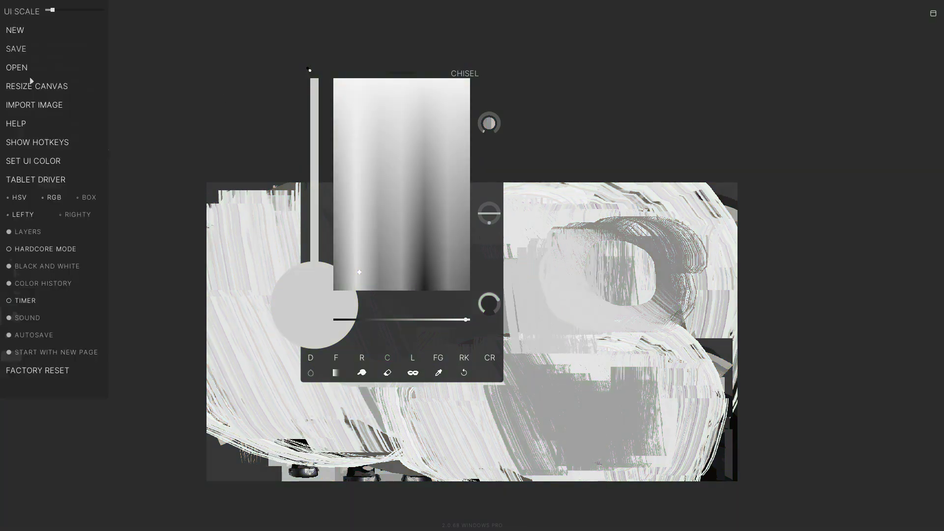
{"action": "left_click", "coordinate": [32, 301]}
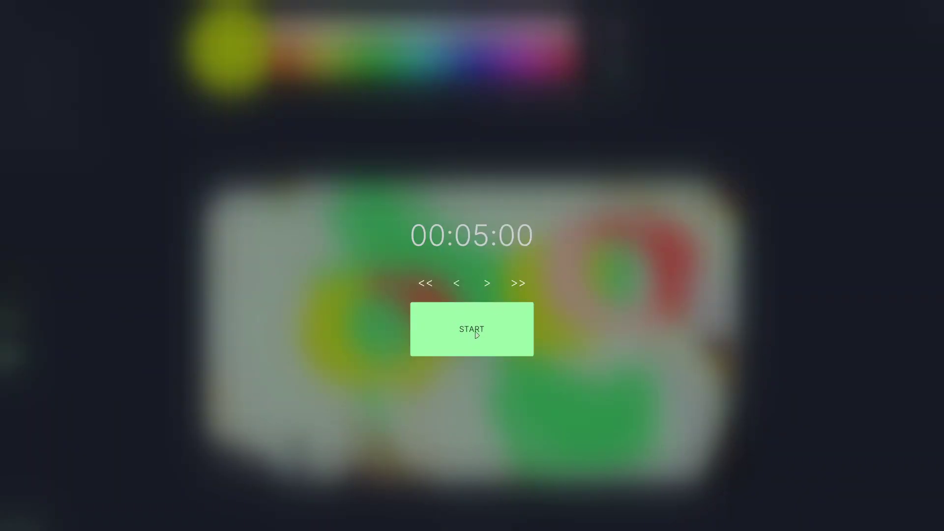
{"action": "left_click", "coordinate": [456, 284]}
{"action": "left_click", "coordinate": [456, 284]}
{"action": "left_click", "coordinate": [457, 285]}
{"action": "left_click", "coordinate": [456, 285]}
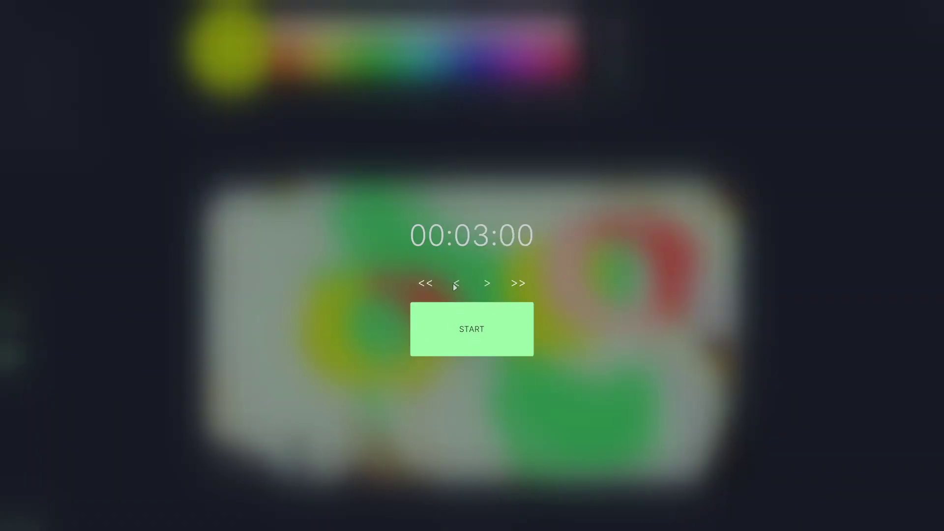
{"action": "left_click", "coordinate": [456, 284]}
{"action": "left_click", "coordinate": [456, 284]}
{"action": "left_click", "coordinate": [456, 284]}
{"action": "left_click", "coordinate": [456, 284]}
{"action": "left_click", "coordinate": [456, 284]}
{"action": "left_click", "coordinate": [460, 335]}
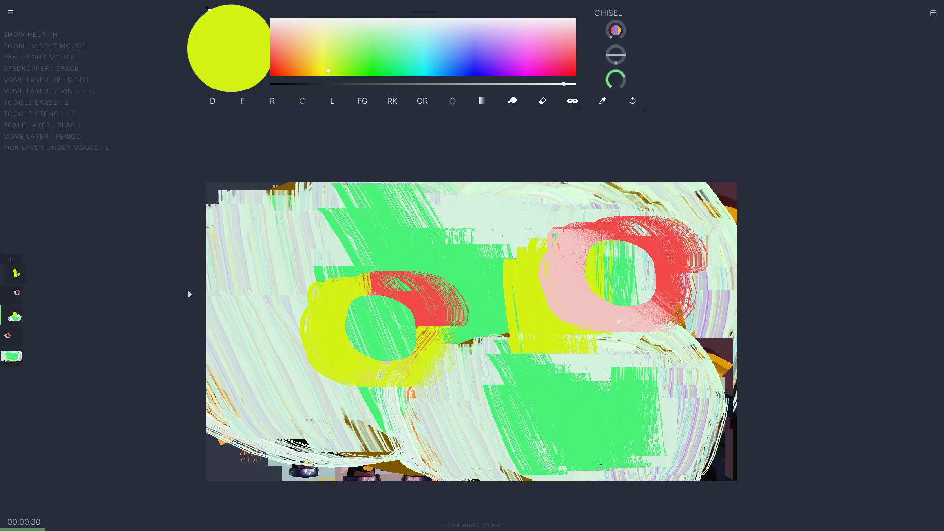
- Turn off the Layers option in the interface settings
{"action": "left_click", "coordinate": [12, 12]}
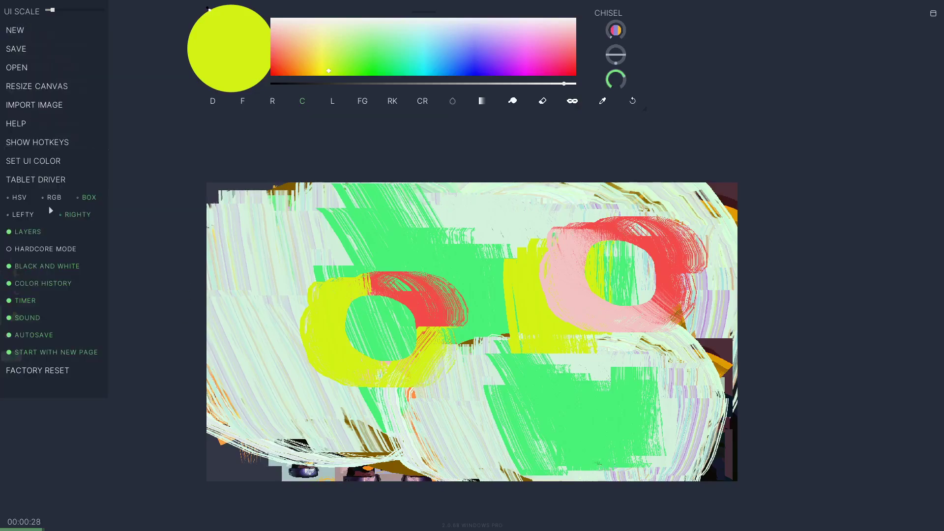
{"action": "left_click", "coordinate": [24, 235]}
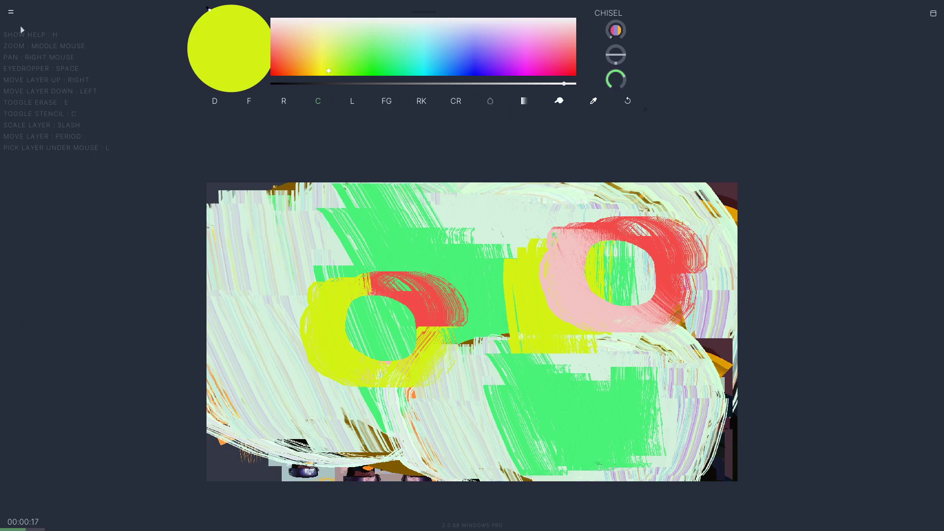
- Try the Lefty layout and return to Righty, and view the Resize Canvas options without applying a new size
{"action": "left_click", "coordinate": [11, 12]}
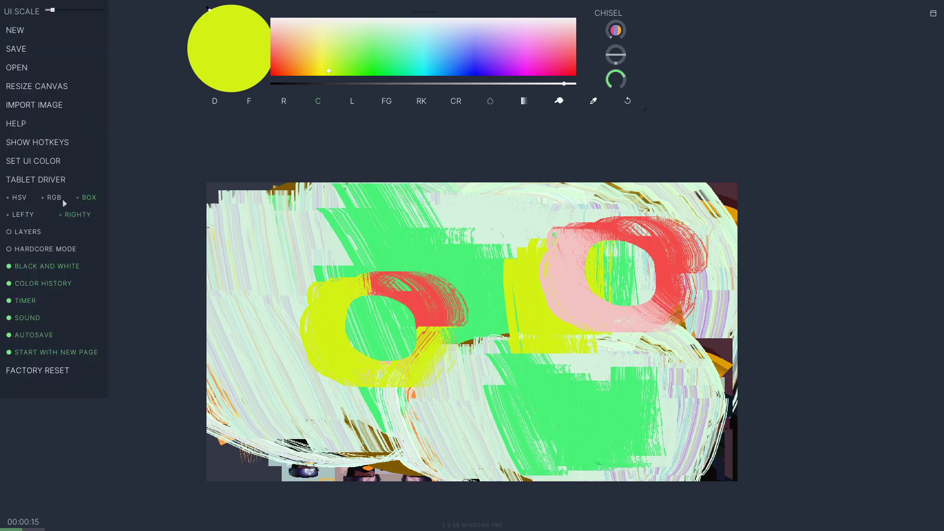
{"action": "left_click", "coordinate": [26, 215]}
{"action": "left_click", "coordinate": [73, 214]}
{"action": "left_click", "coordinate": [47, 92]}
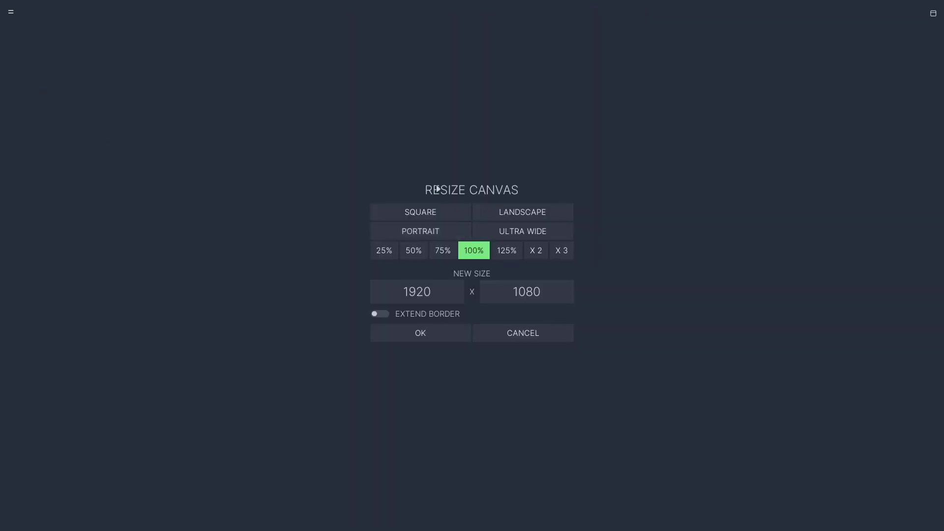
{"action": "left_click", "coordinate": [512, 335]}
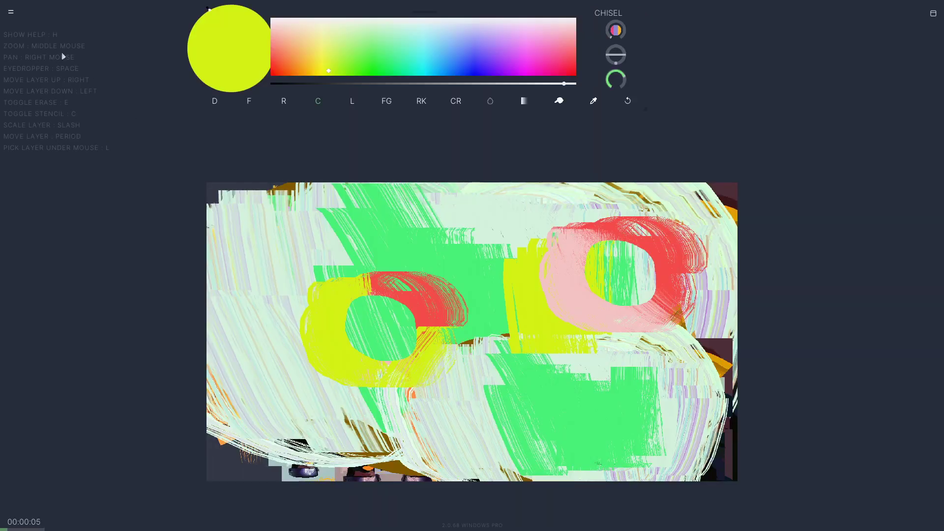
- Dismiss the expired timer screen and move the brush panel slightly right and down
{"action": "left_click", "coordinate": [12, 13]}
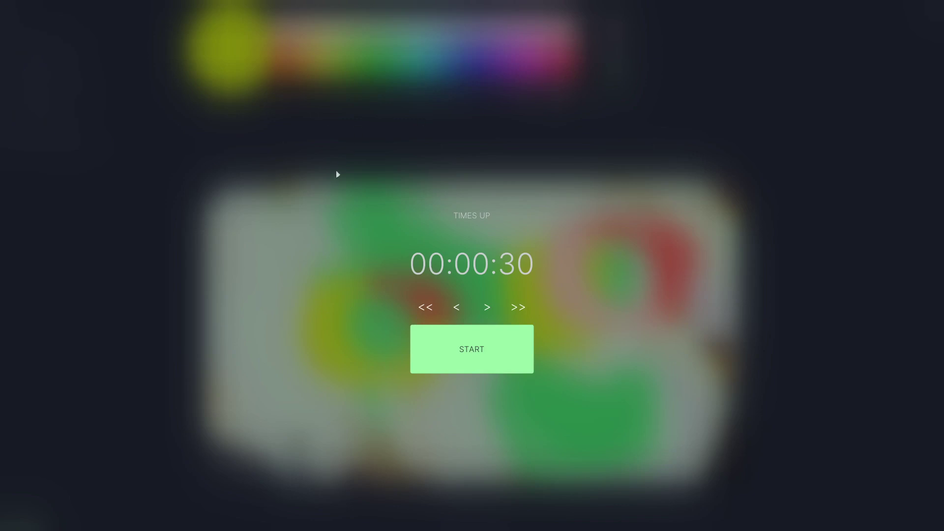
{"action": "left_click", "coordinate": [321, 190]}
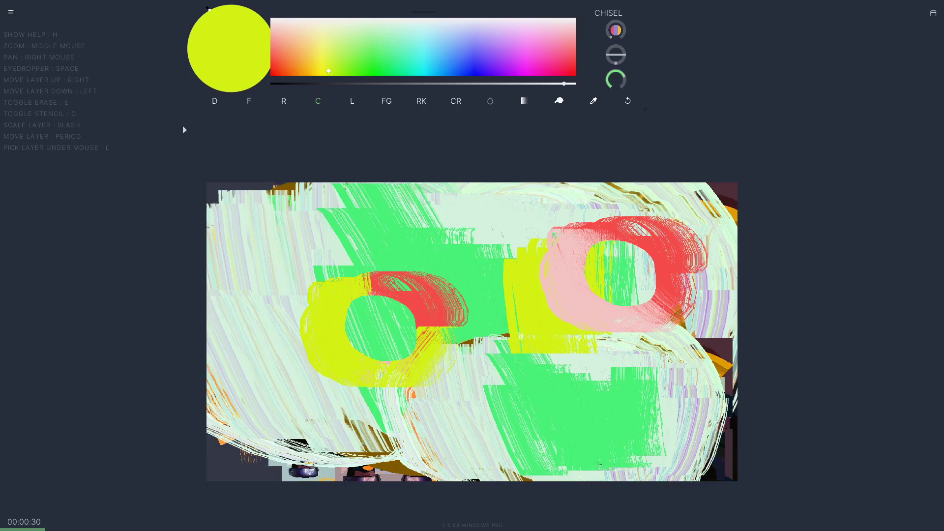
{"action": "left_click_drag", "start_coordinate": [427, 12], "coordinate": [448, 18]}
- Open the sketchbook, browse to the neighbouring page and back, view the stats for page 40, and return to the canvas
{"action": "left_click", "coordinate": [933, 14]}
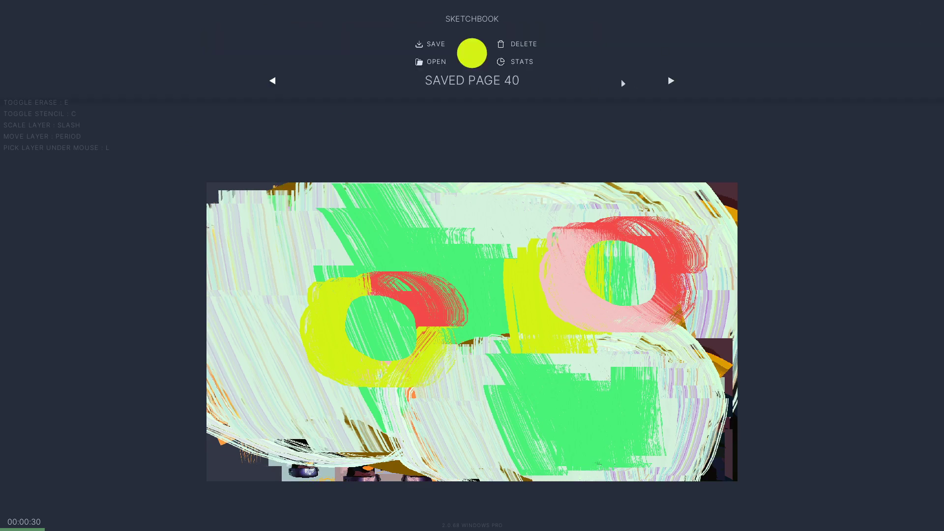
{"action": "left_click", "coordinate": [675, 84]}
{"action": "left_click", "coordinate": [272, 81]}
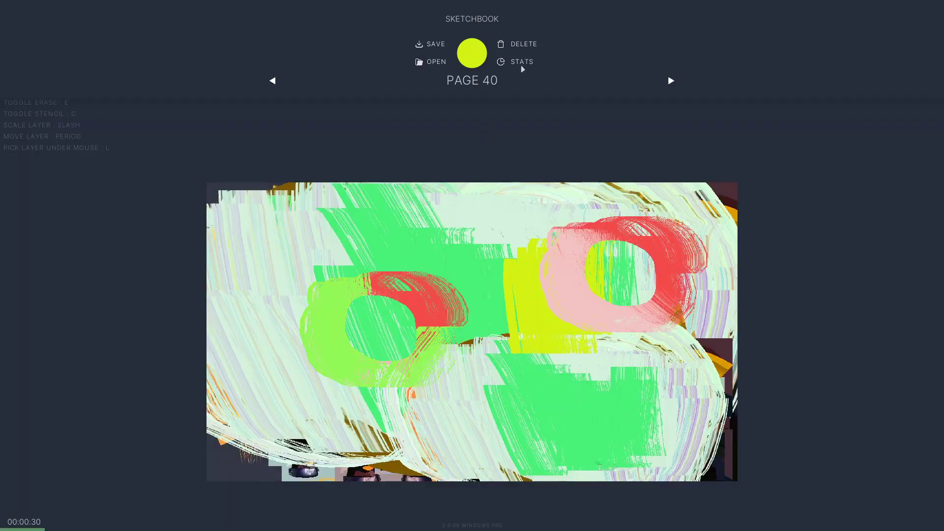
{"action": "left_click", "coordinate": [513, 62]}
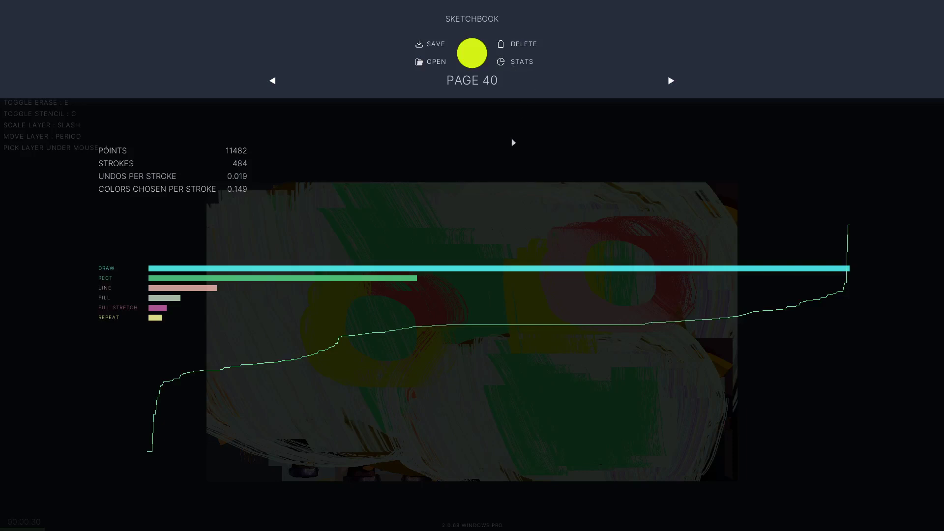
{"action": "left_click", "coordinate": [513, 156]}
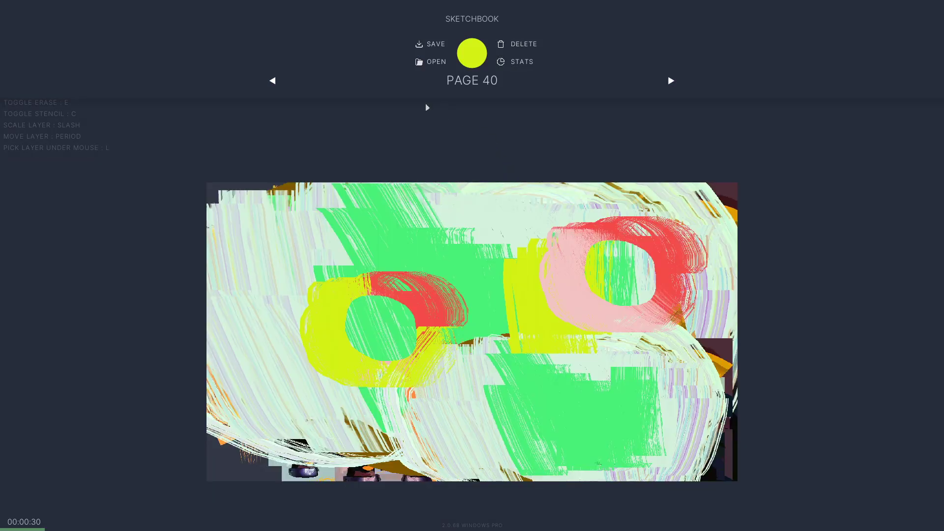
{"action": "left_click", "coordinate": [429, 146]}
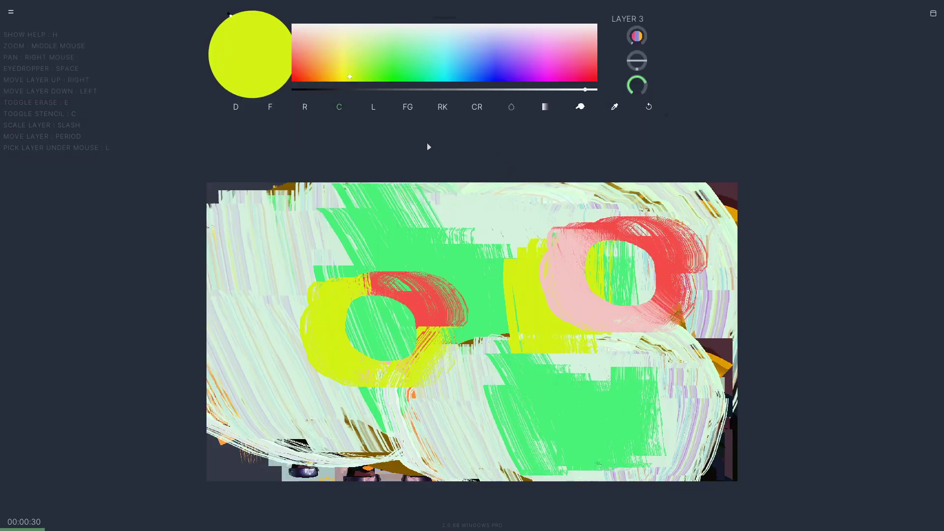
{"action": "left_click", "coordinate": [15, 14]}
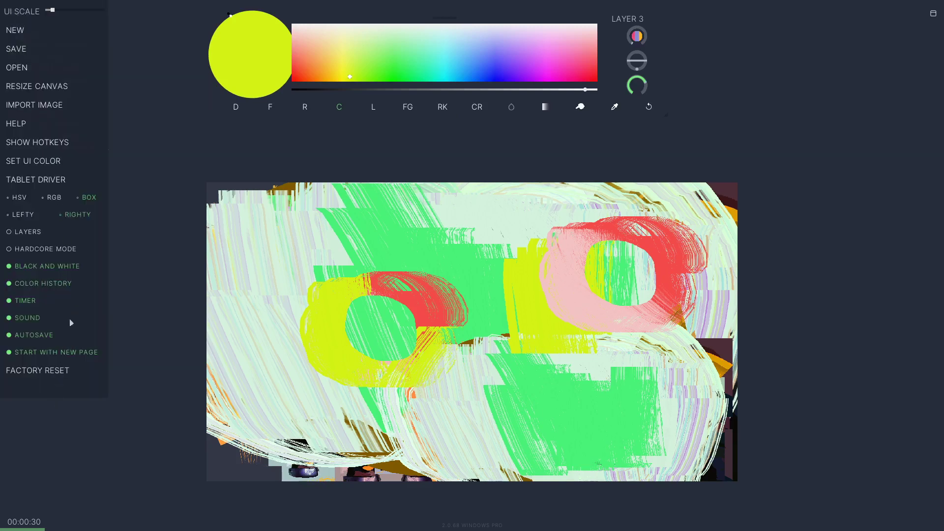
{"action": "left_click", "coordinate": [235, 159]}
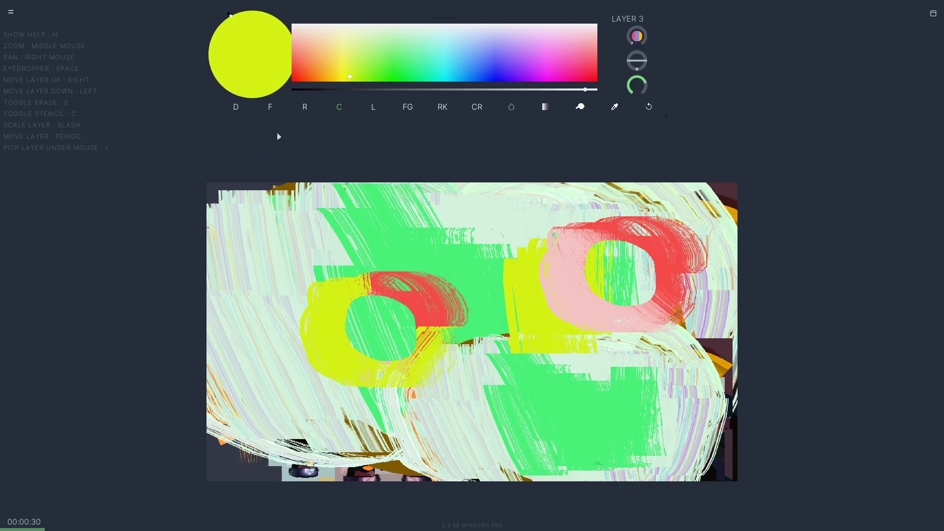